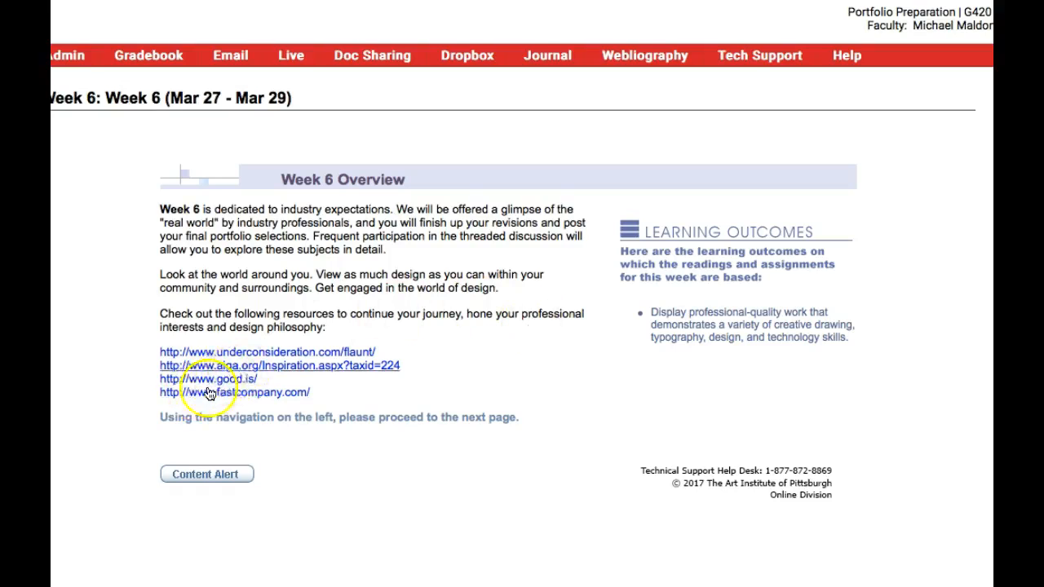
Step: Bring the Eye on Design Safari window forward and briefly show Favorites without choosing one
key("F3")
left_click(897, 163)
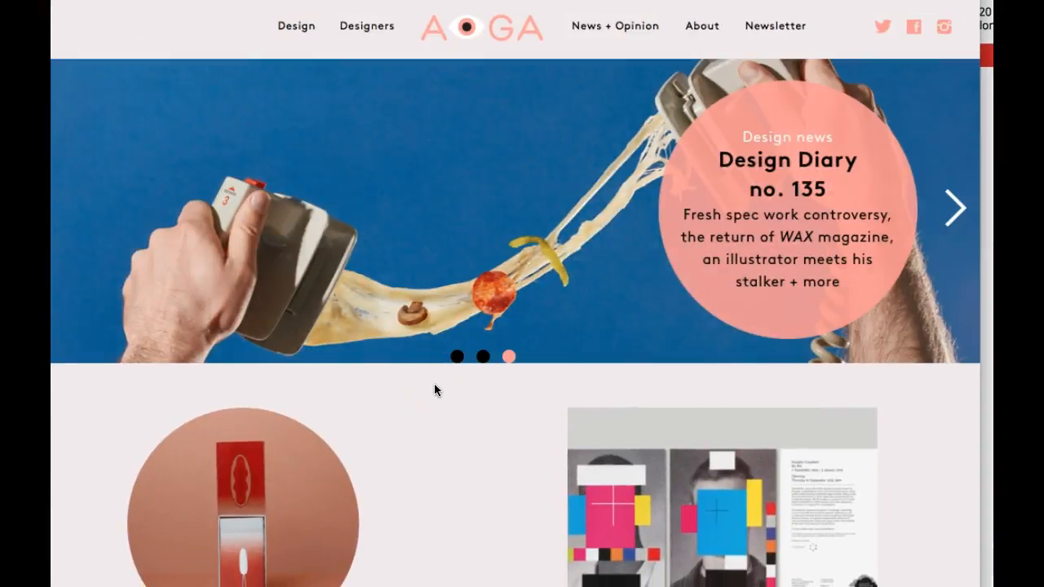
key("super+l")
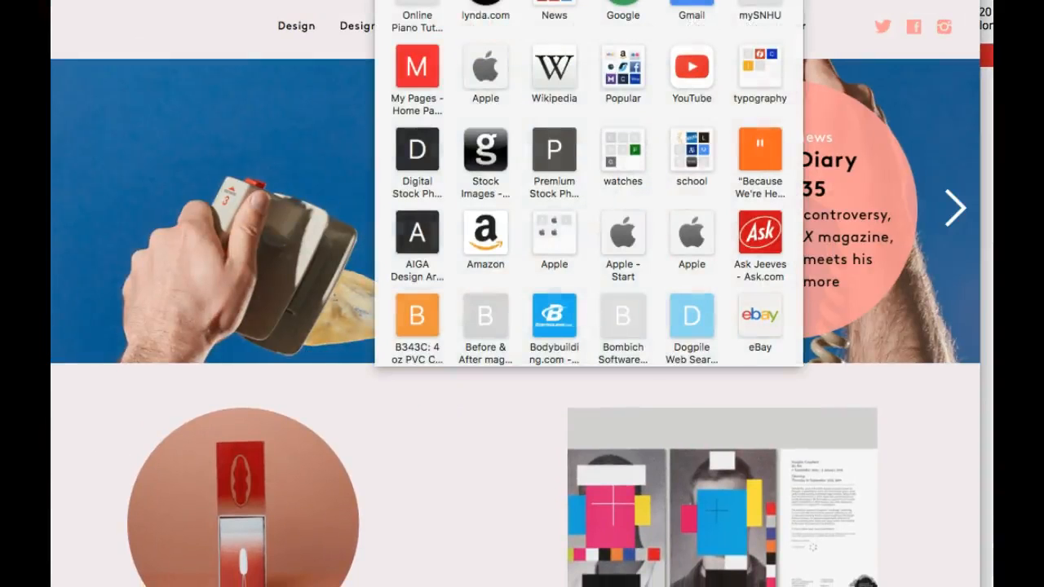
left_click(280, 69)
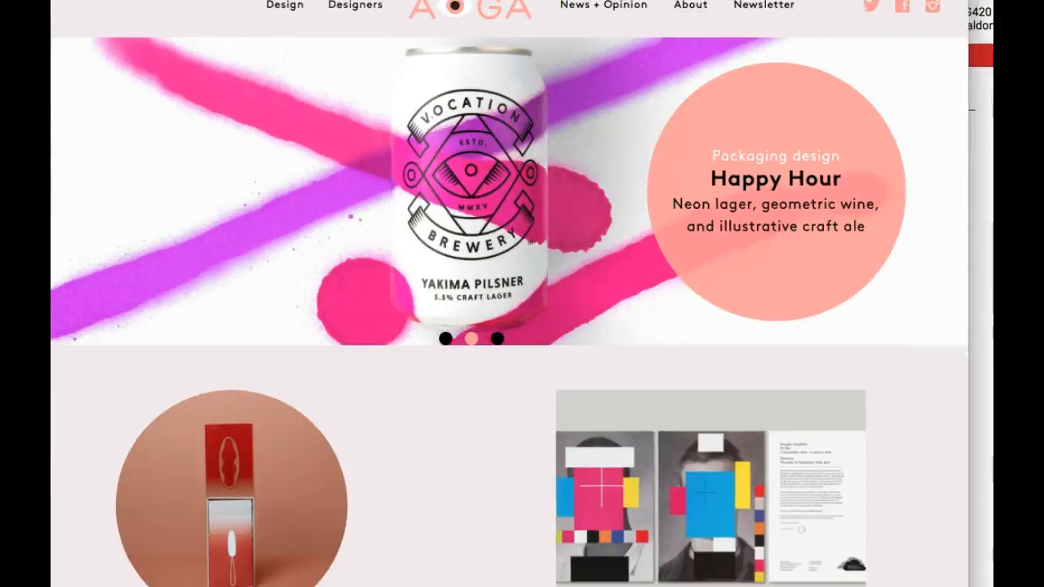
Step: Return to the Week 6 course window, then show all open windows side by side
key("F3")
left_click(122, 106)
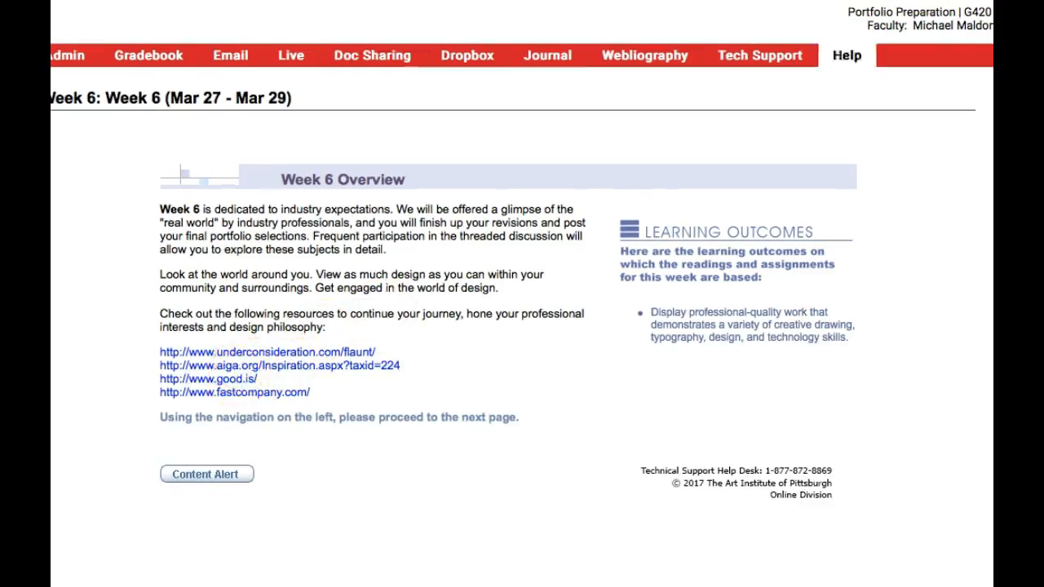
key("F3")
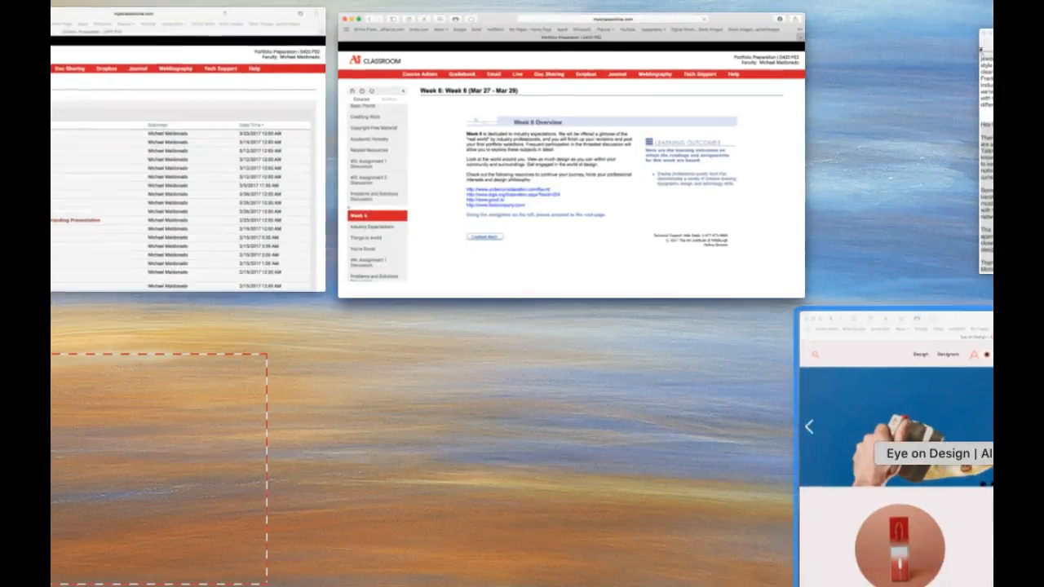
Step: Bring the Eye on Design homepage forward and browse its featured articles and archive
left_click(897, 424)
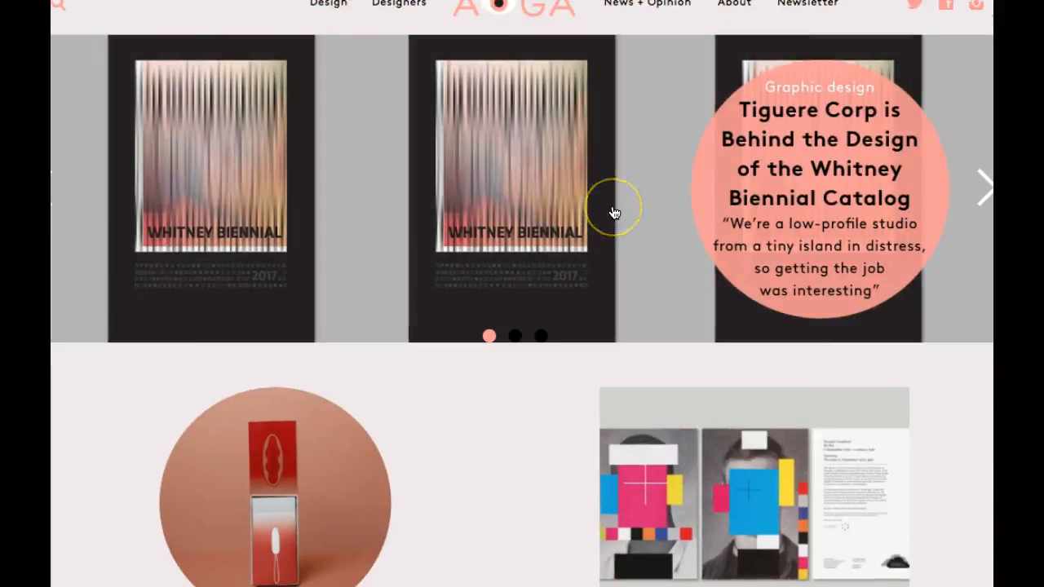
scroll(614, 213, "down", 10)
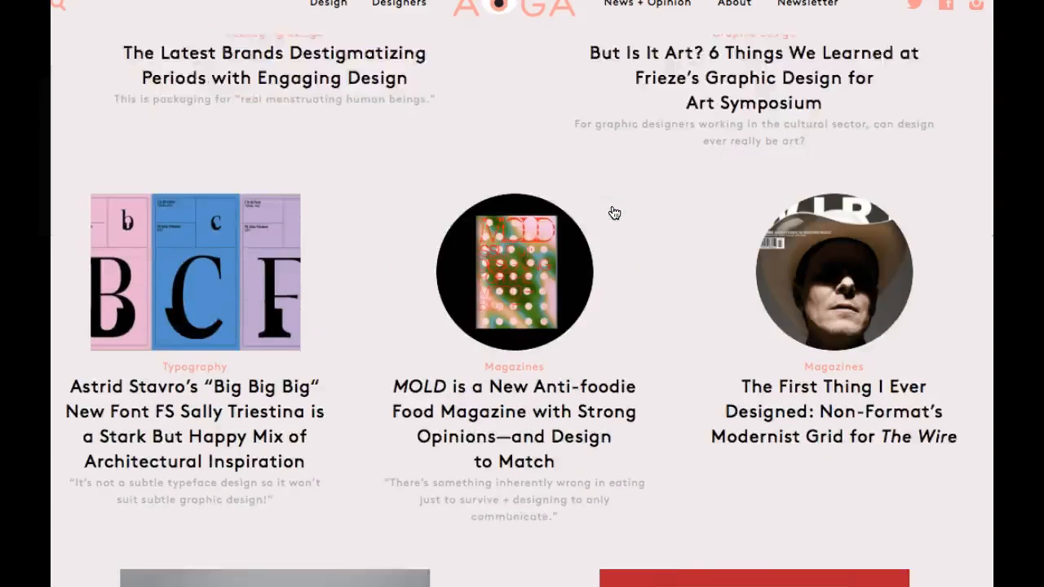
scroll(614, 212, "down", 2)
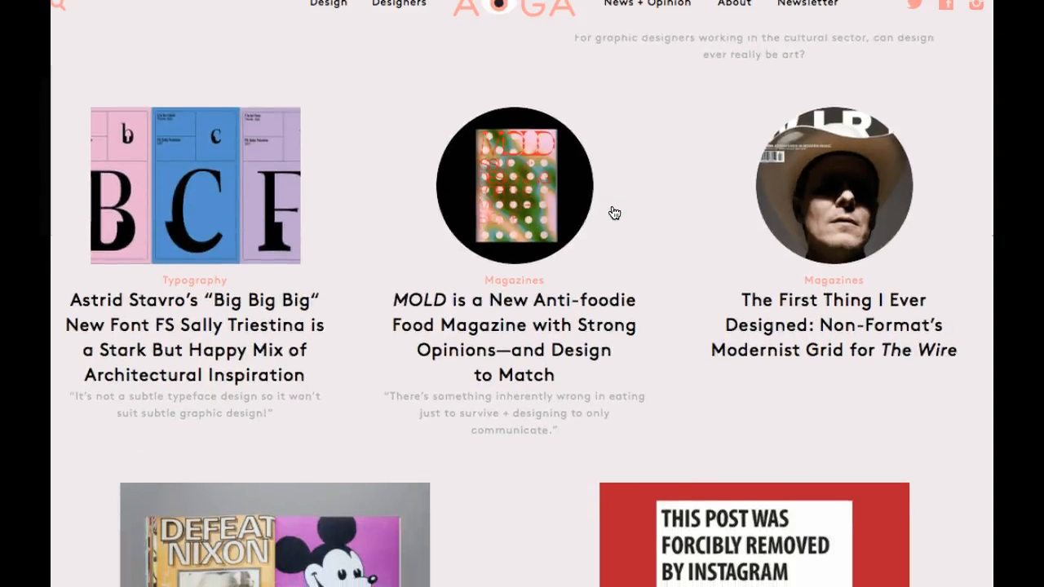
scroll(614, 213, "down", 8)
scroll(614, 212, "down", 8)
scroll(614, 212, "down", 4)
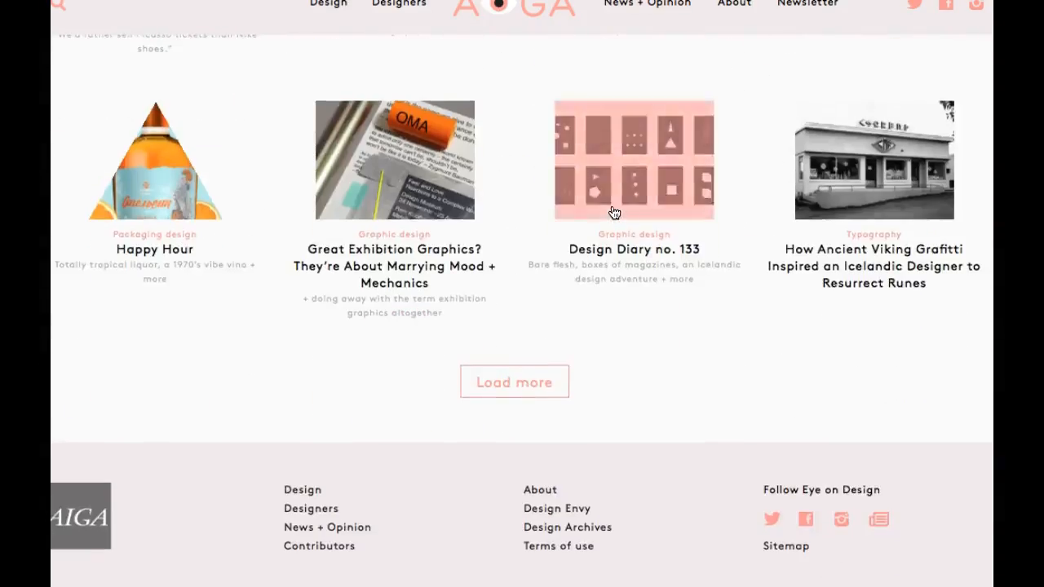
scroll(614, 213, "up", 8)
scroll(614, 213, "up", 8)
scroll(614, 213, "up", 6)
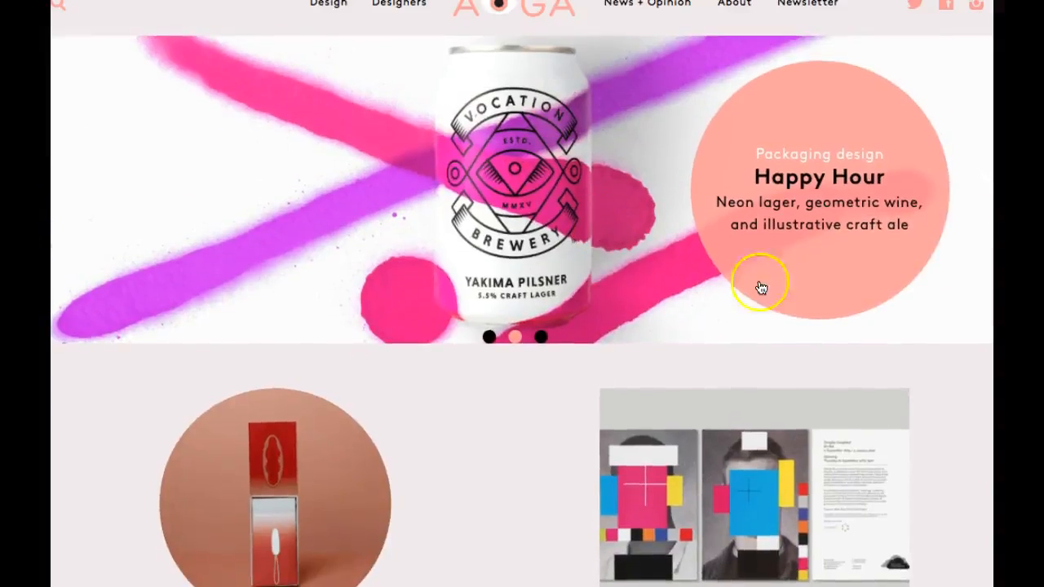
scroll(570, 228, "down", 3)
scroll(326, 310, "down", 3)
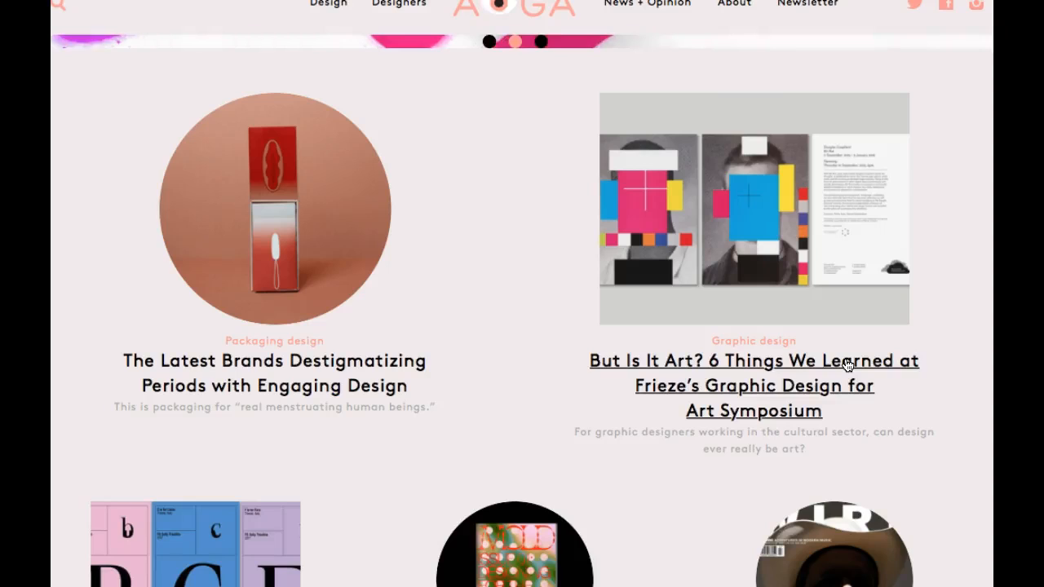
left_click(665, 347)
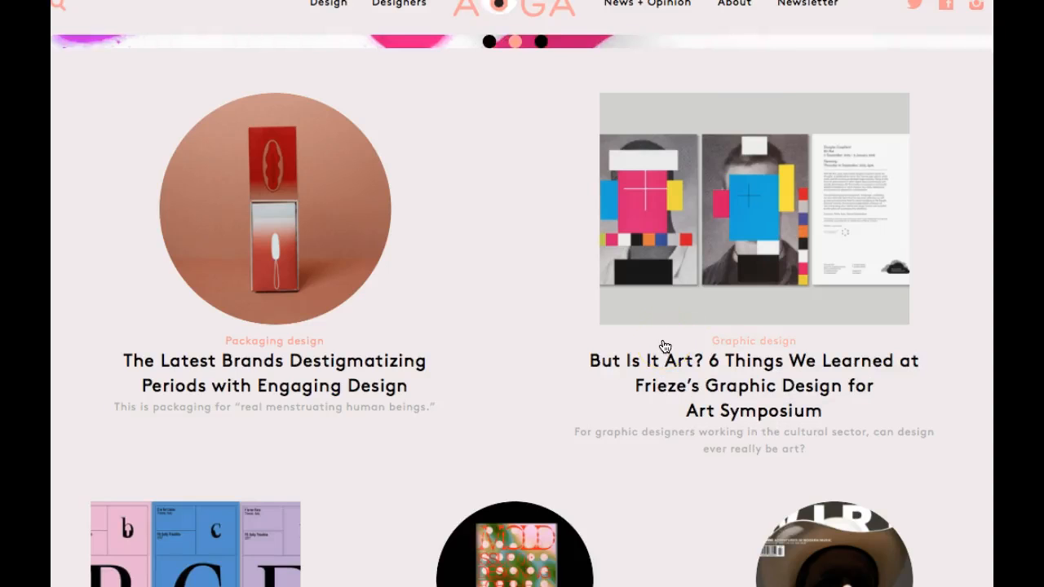
scroll(665, 347, "down", 3)
scroll(665, 347, "down", 3)
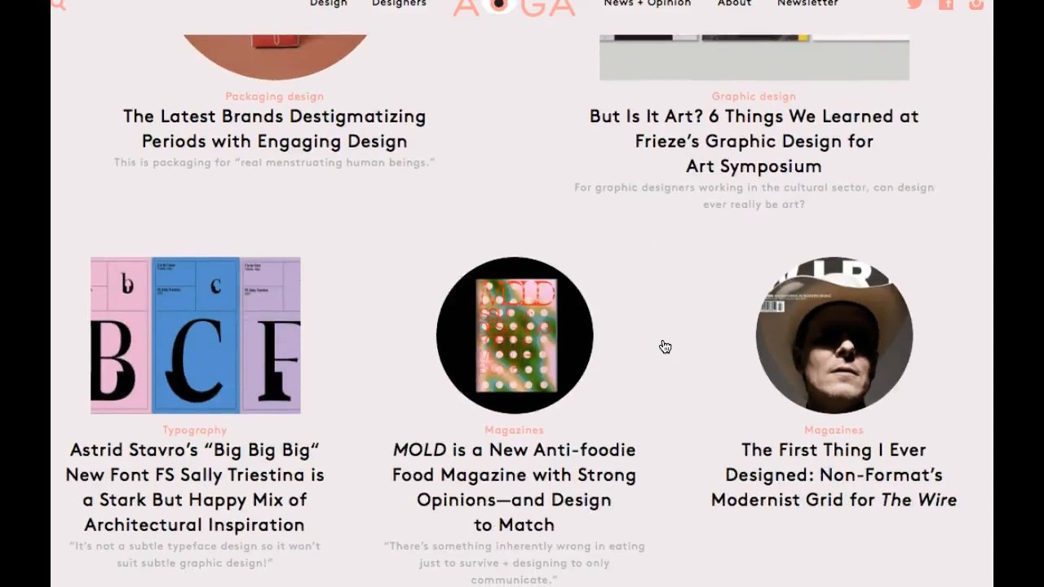
scroll(665, 347, "down", 5)
scroll(665, 347, "down", 5)
scroll(664, 346, "down", 5)
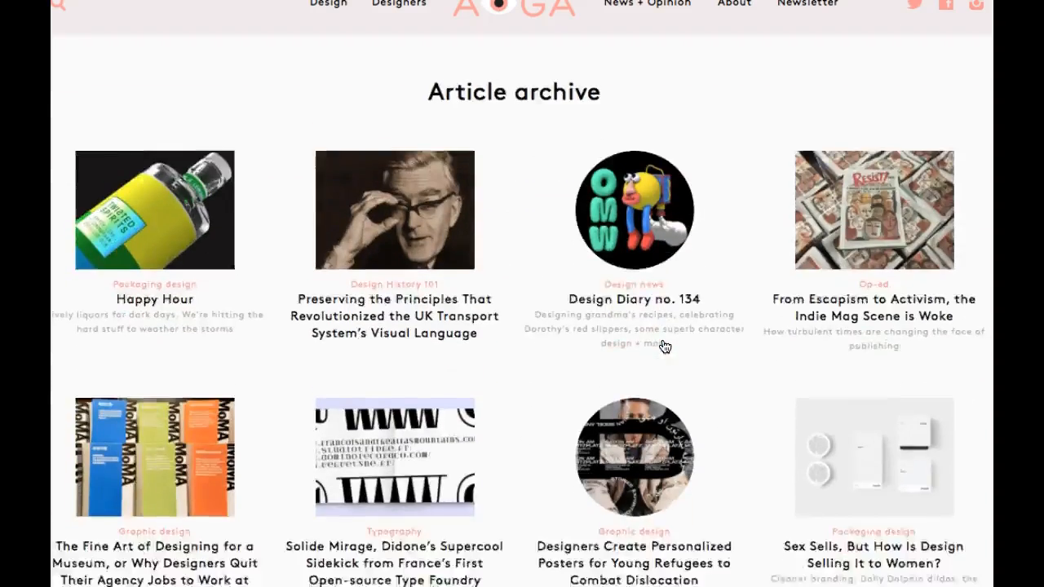
scroll(664, 347, "down", 3)
scroll(665, 346, "up", 6)
scroll(665, 346, "up", 6)
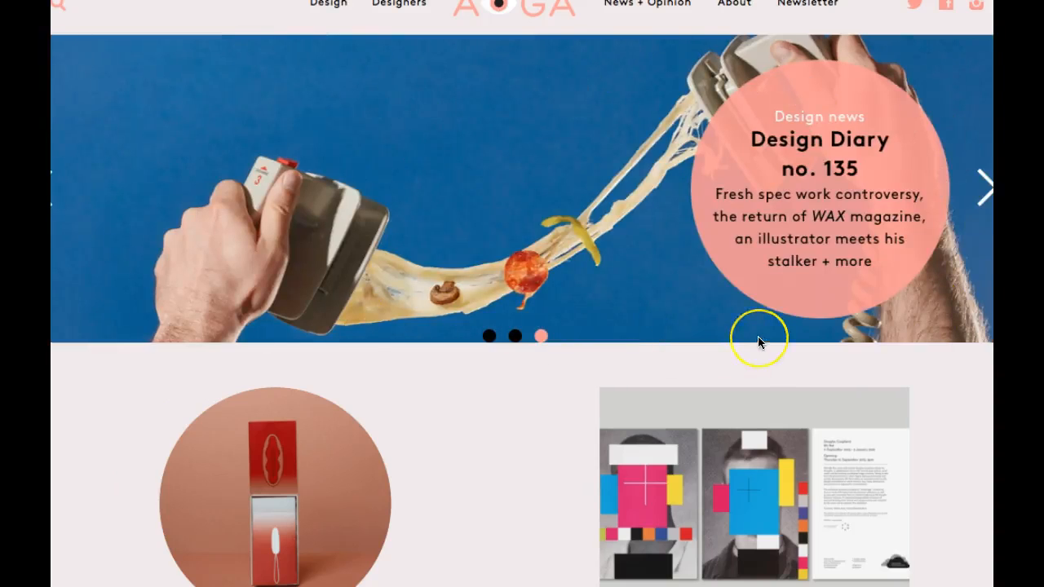
scroll(758, 336, "down", 10)
scroll(757, 336, "down", 2)
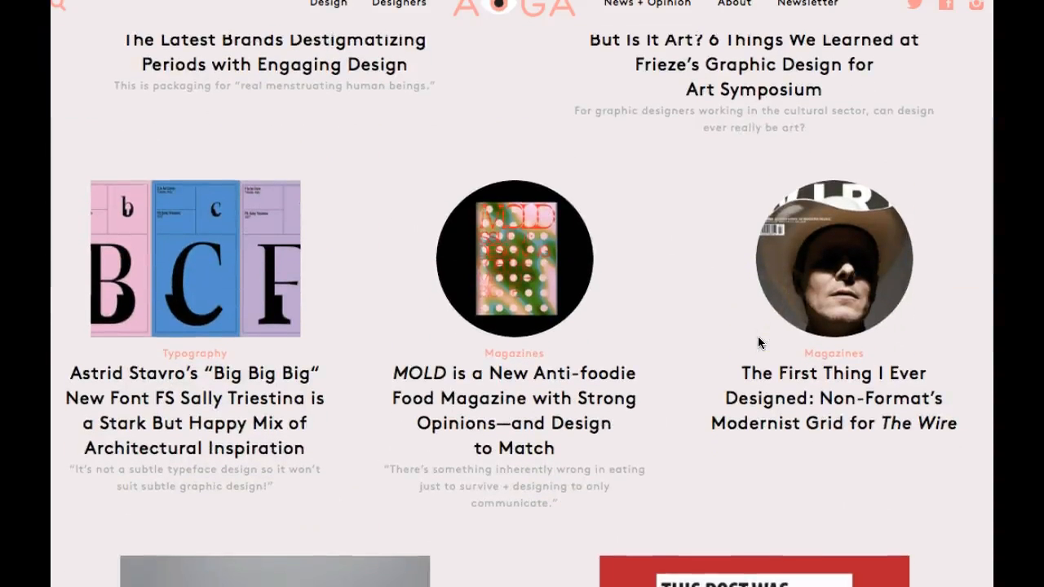
scroll(757, 336, "down", 5)
scroll(758, 336, "down", 1)
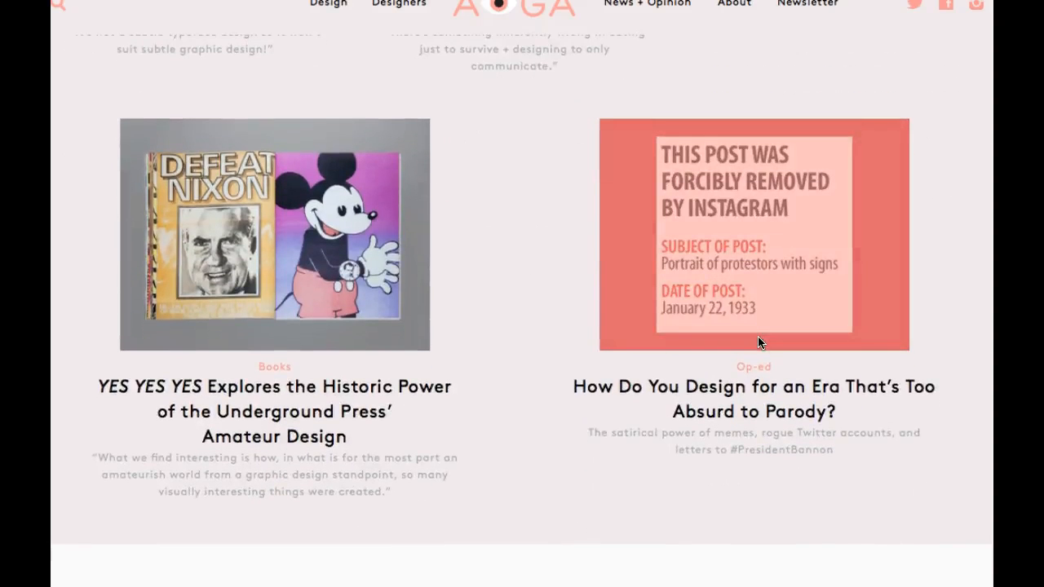
scroll(757, 341, "down", 3)
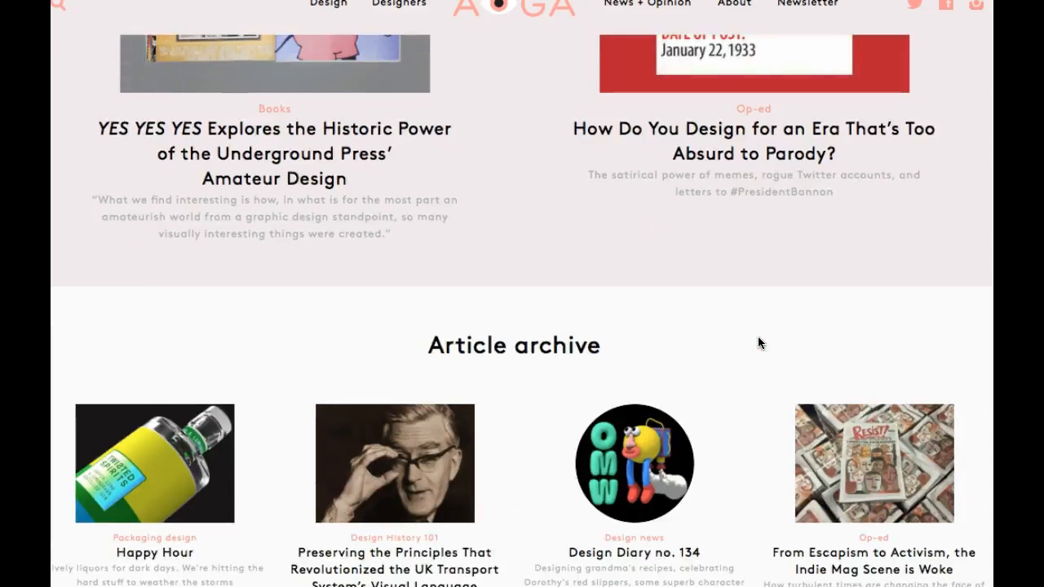
scroll(758, 336, "up", 1)
scroll(757, 336, "down", 10)
scroll(757, 336, "down", 2)
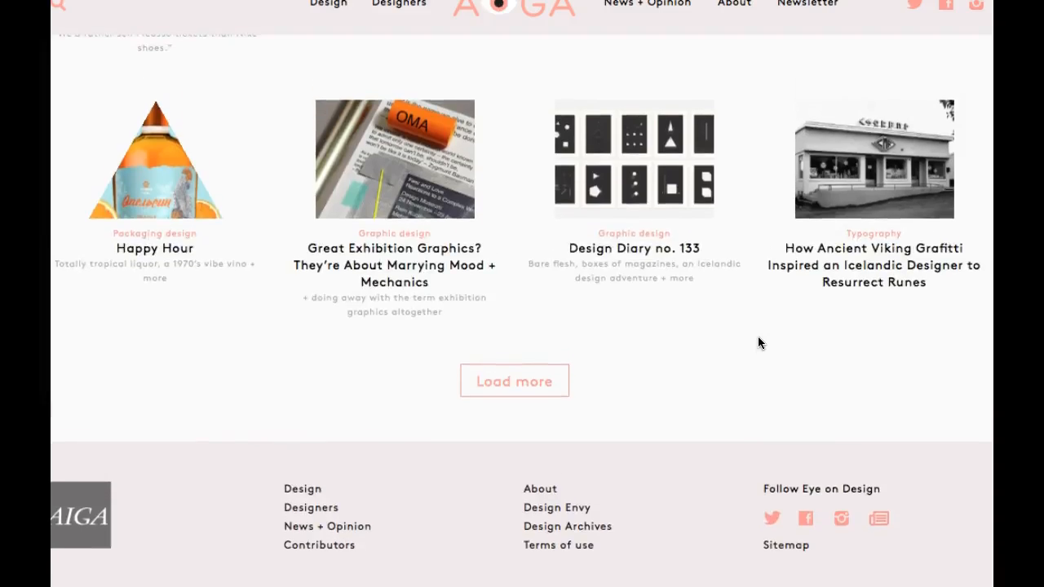
scroll(757, 341, "up", 5)
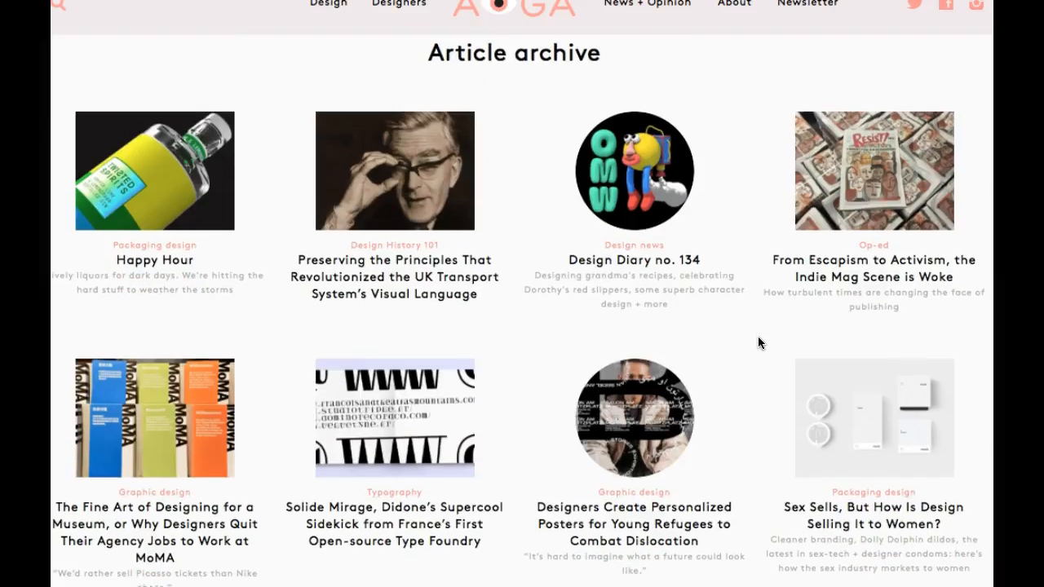
scroll(758, 341, "down", 4)
scroll(758, 340, "down", 1)
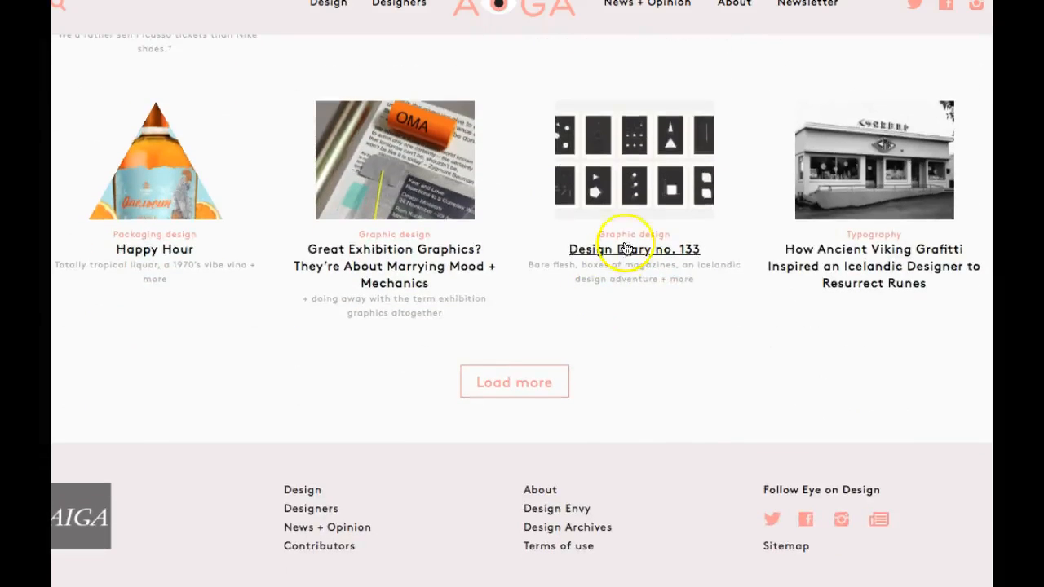
Step: Reach the end of the Eye on Design archive, then return to the Week 6 course page
left_click(933, 333)
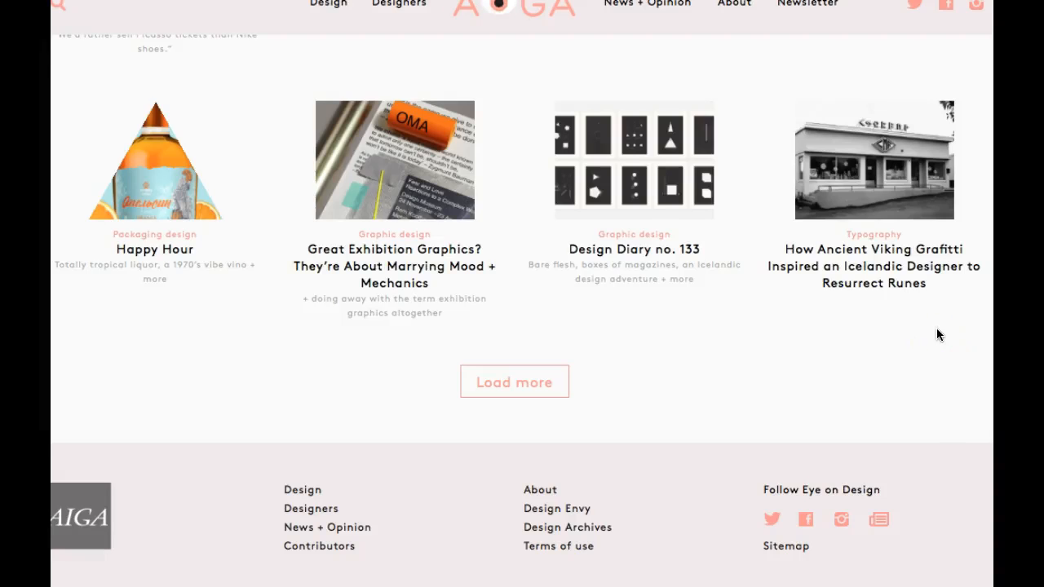
left_click(872, 310)
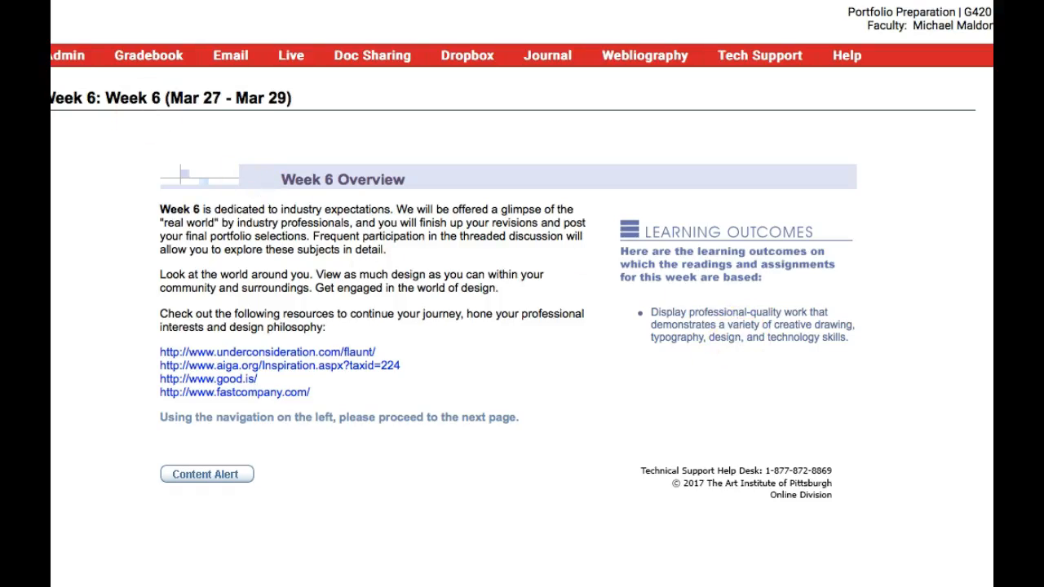
Step: Open the Week 6 Industry Expectations page and read through it
left_click(175, 268)
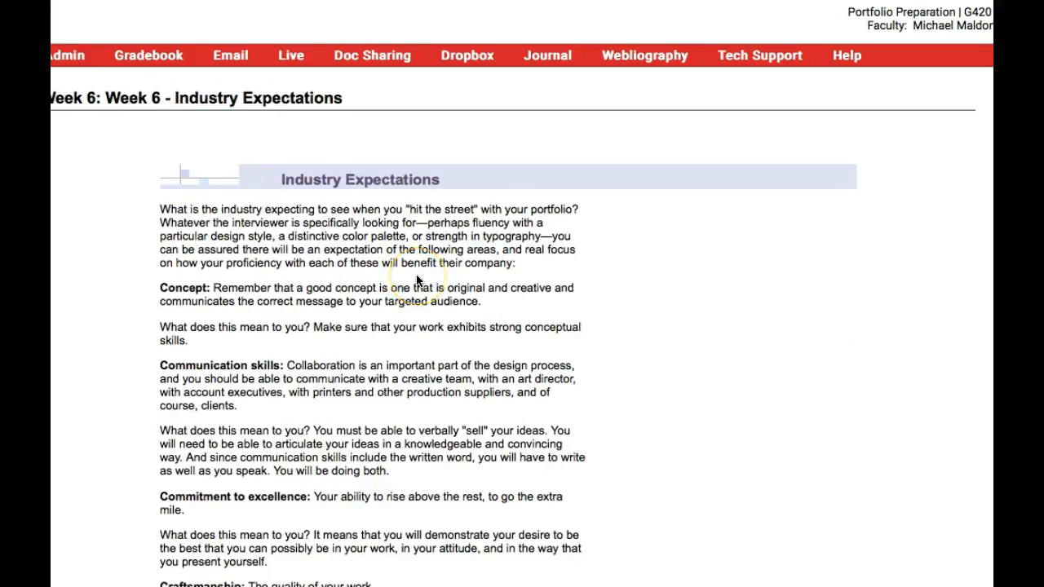
scroll(416, 280, "down", 2)
scroll(415, 280, "down", 1)
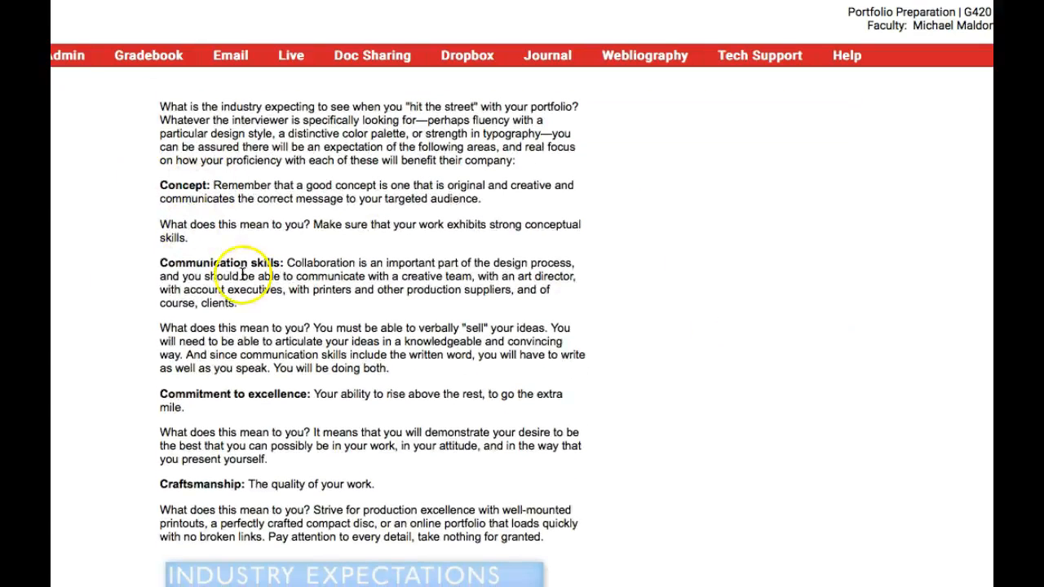
scroll(292, 418, "down", 2)
scroll(292, 418, "down", 3)
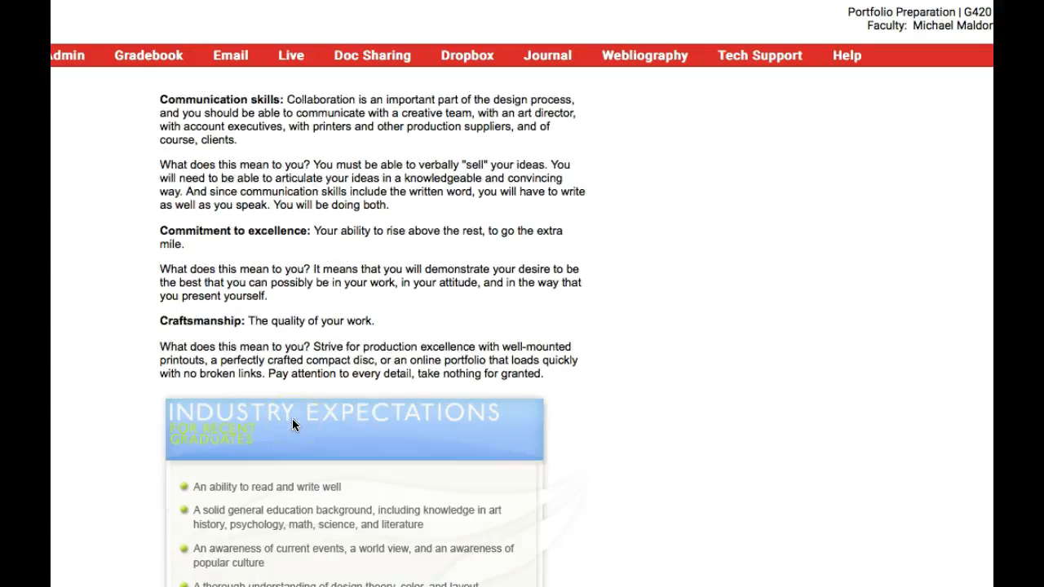
scroll(473, 359, "down", 2)
scroll(472, 358, "up", 3)
scroll(473, 358, "down", 3)
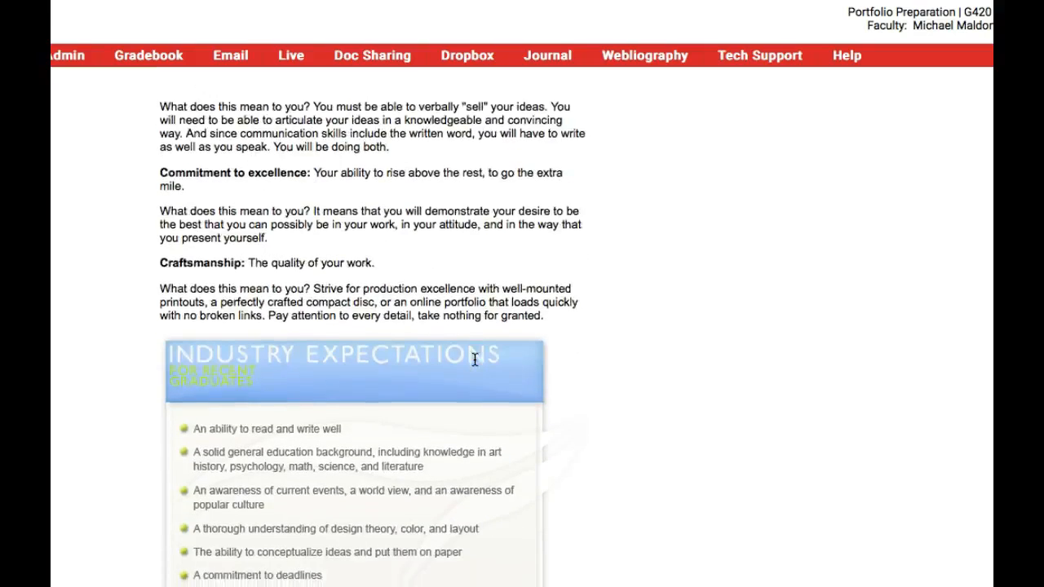
scroll(475, 359, "down", 3)
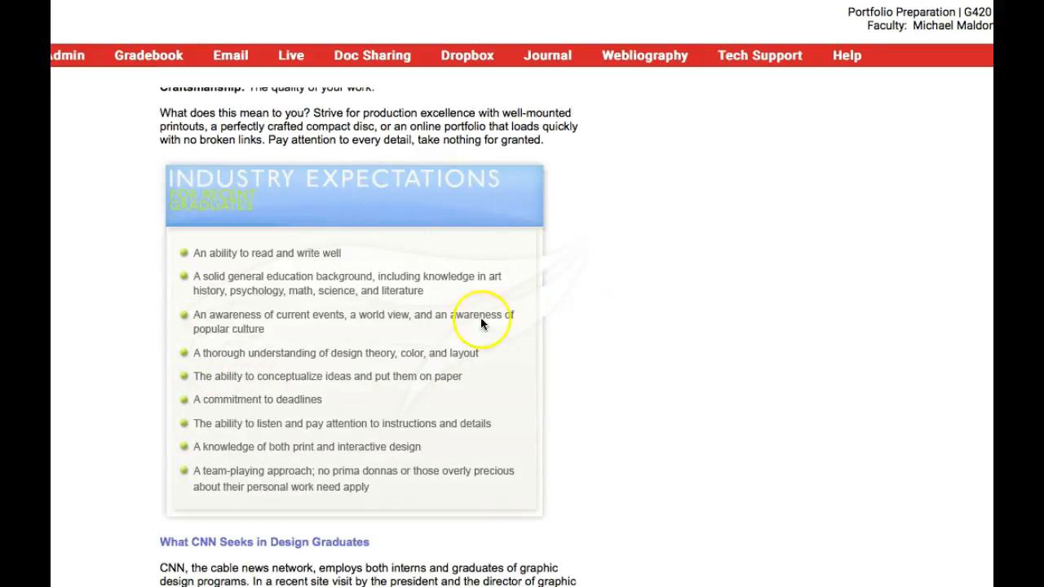
scroll(375, 307, "down", 2)
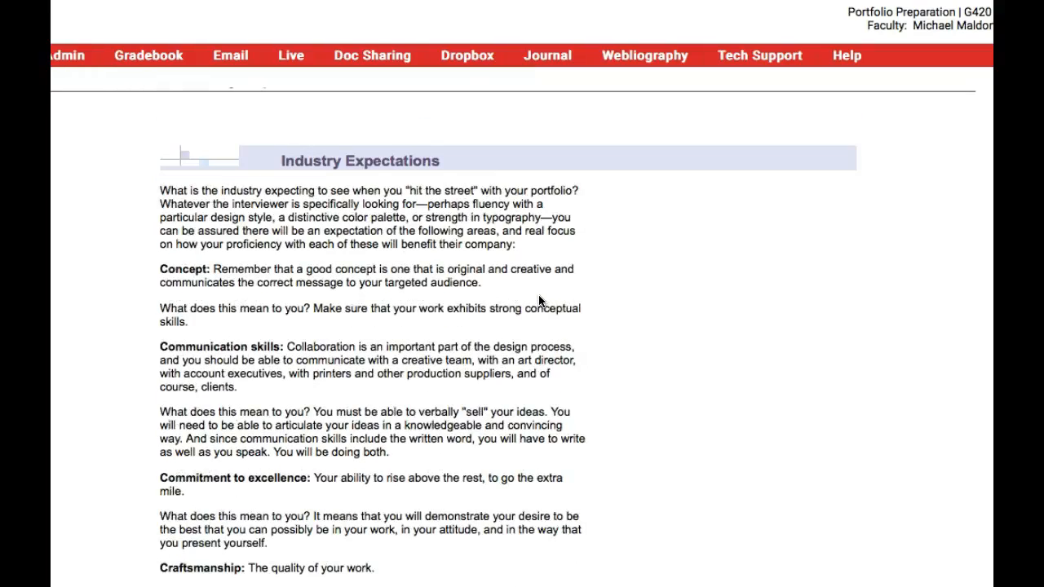
scroll(538, 300, "down", 5)
scroll(538, 300, "down", 3)
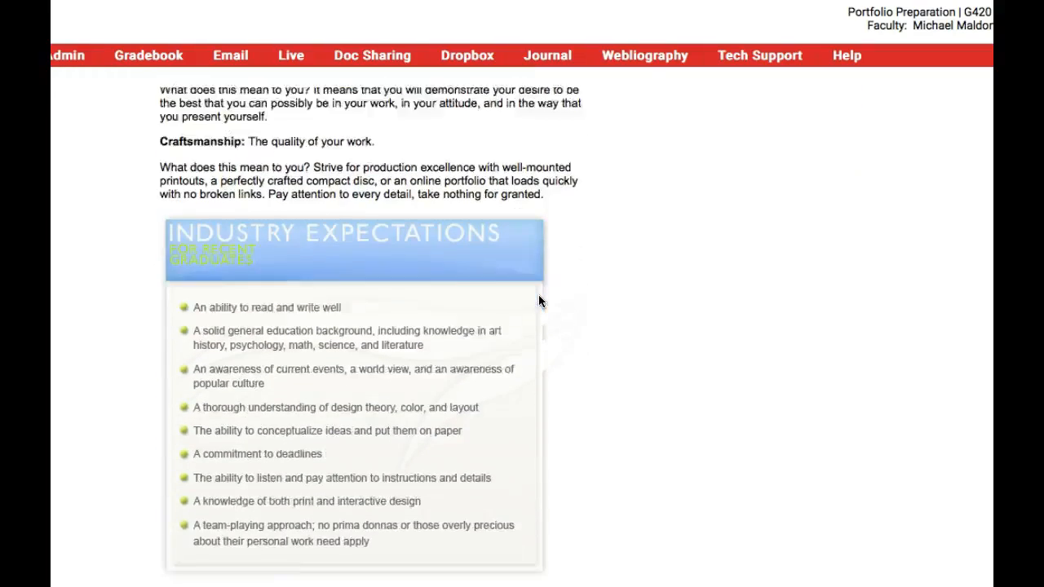
scroll(538, 300, "down", 2)
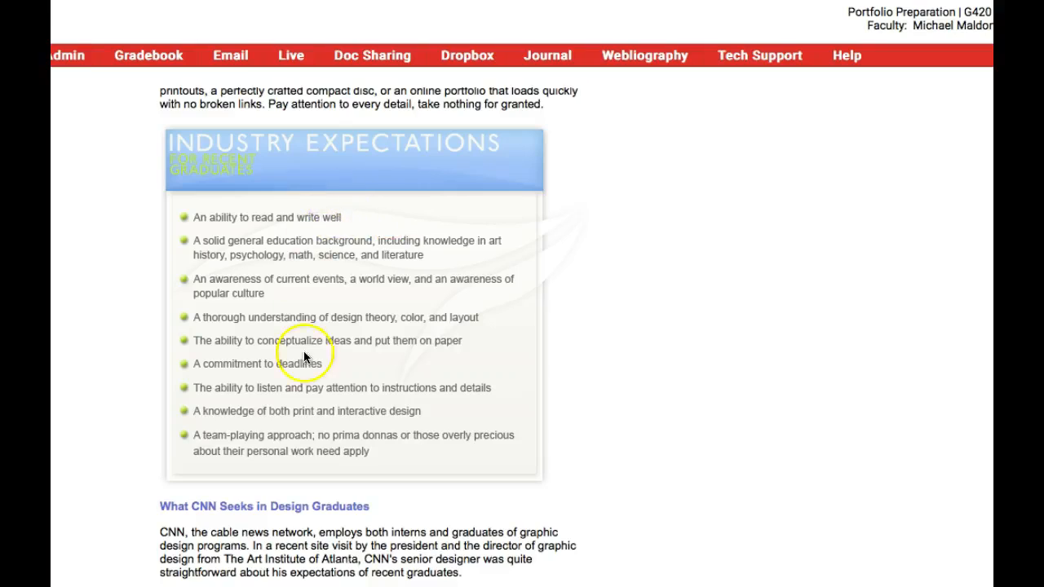
scroll(302, 353, "down", 3)
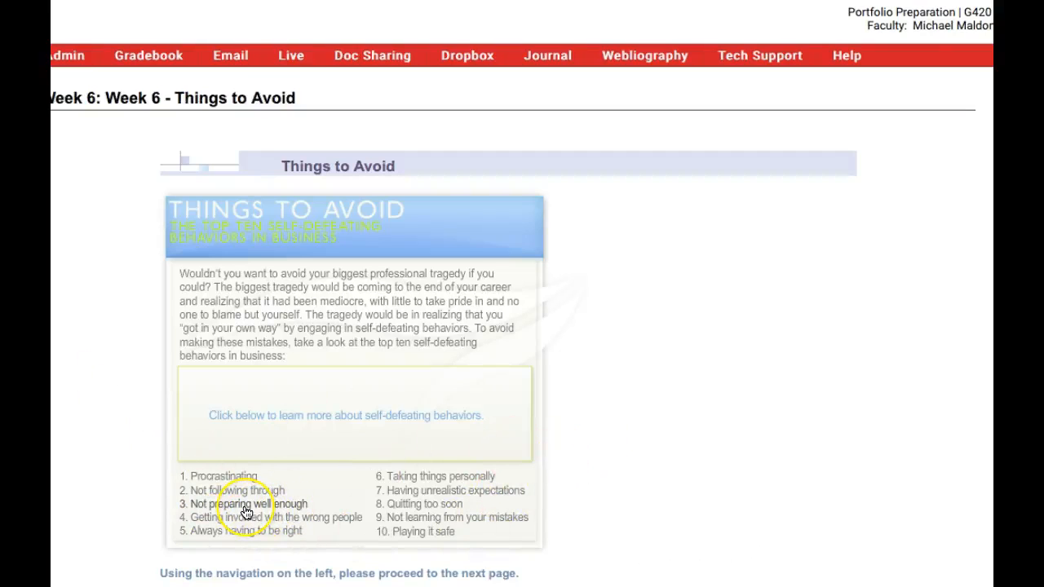
Step: Reveal the 'Not preparing well enough' explanation in the Things to Avoid list
left_click(247, 505)
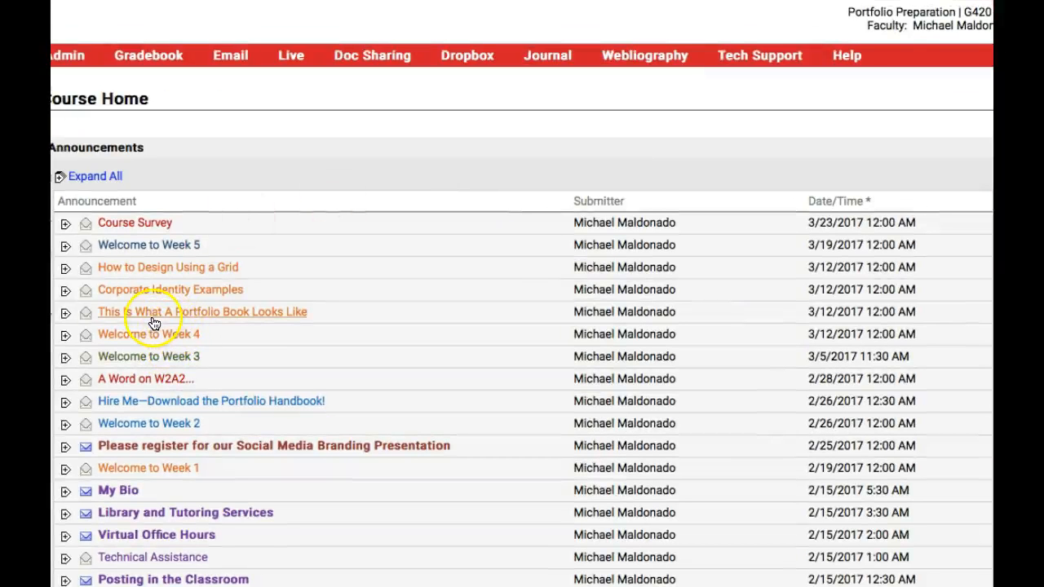
Step: Expand the 'This Is What A Portfolio Book Looks Like' announcement with its message and video
left_click(154, 318)
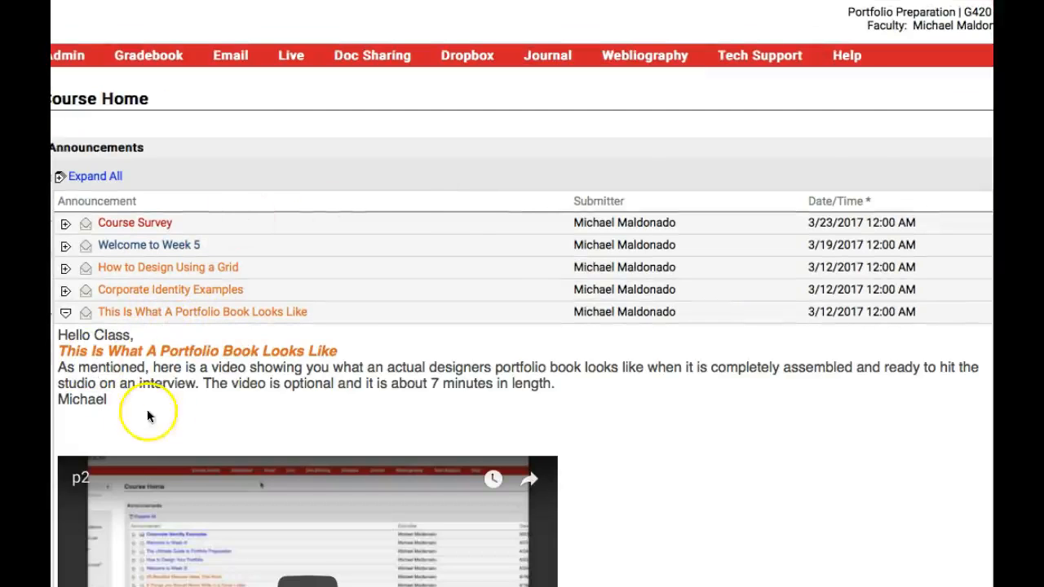
scroll(538, 424, "down", 5)
scroll(555, 399, "down", 4)
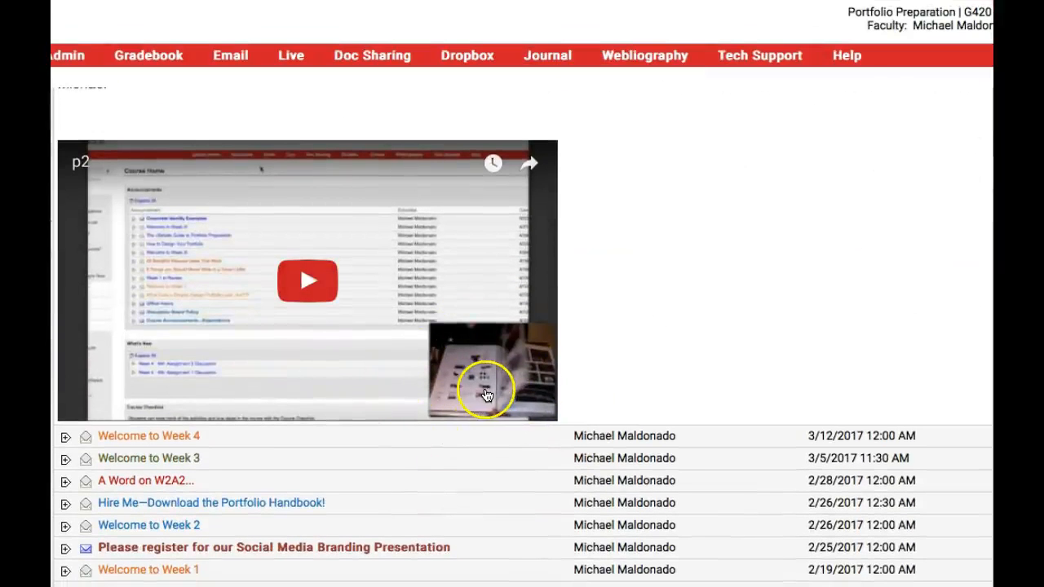
scroll(486, 393, "up", 1)
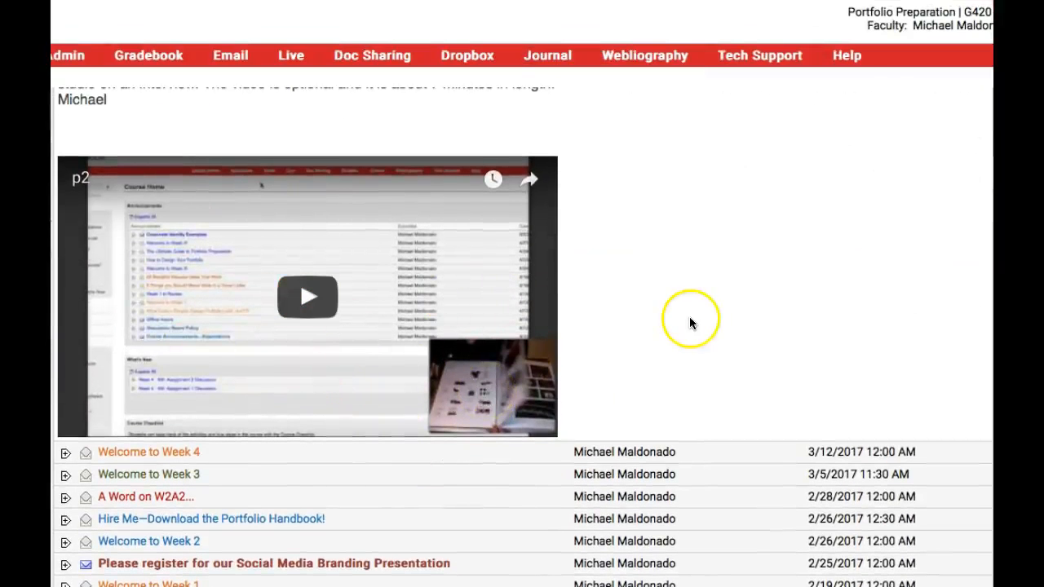
scroll(687, 319, "up", 2)
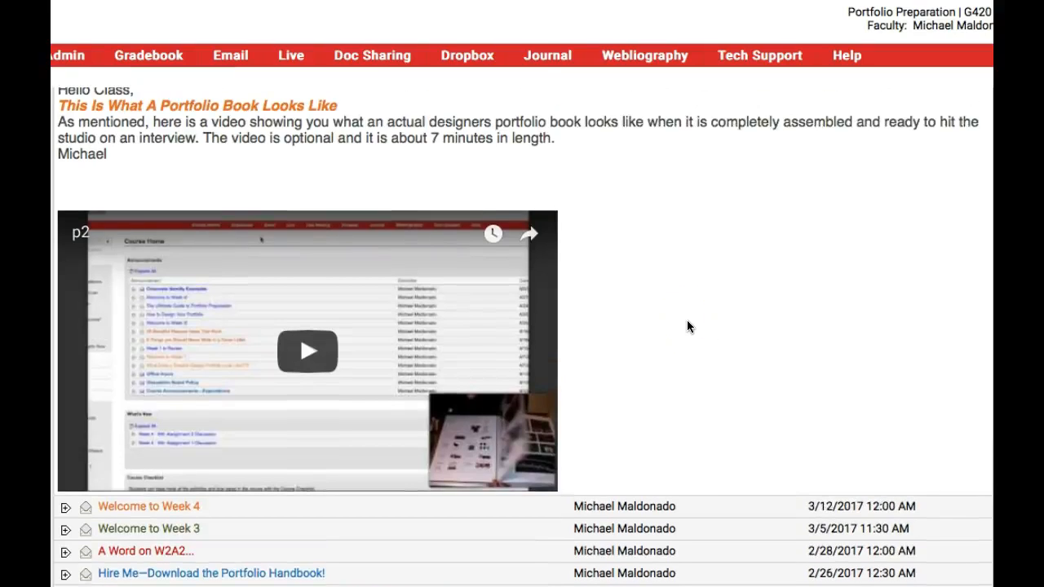
scroll(686, 319, "up", 3)
scroll(686, 320, "up", 2)
scroll(687, 320, "up", 2)
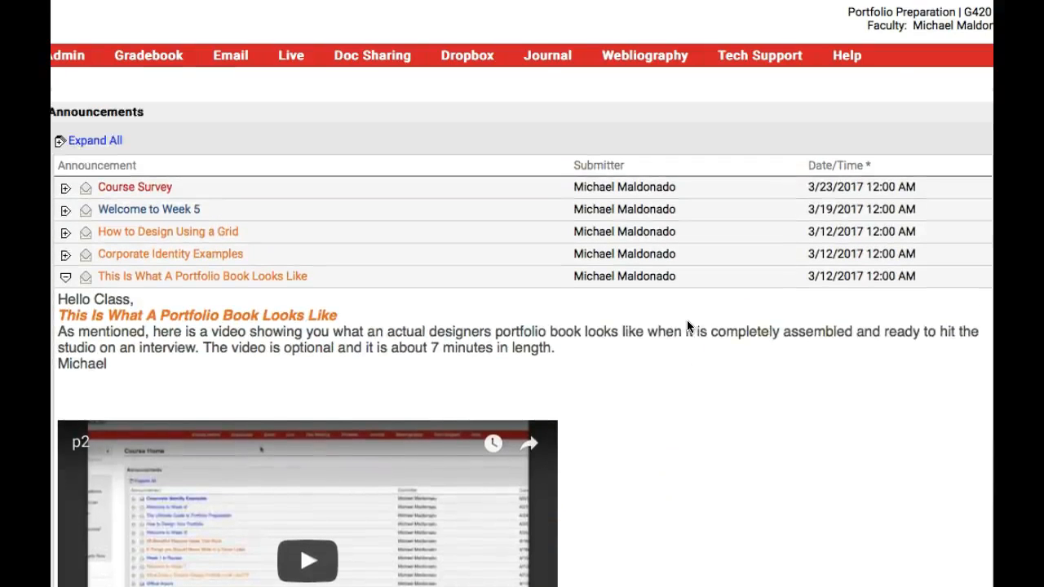
scroll(687, 320, "up", 1)
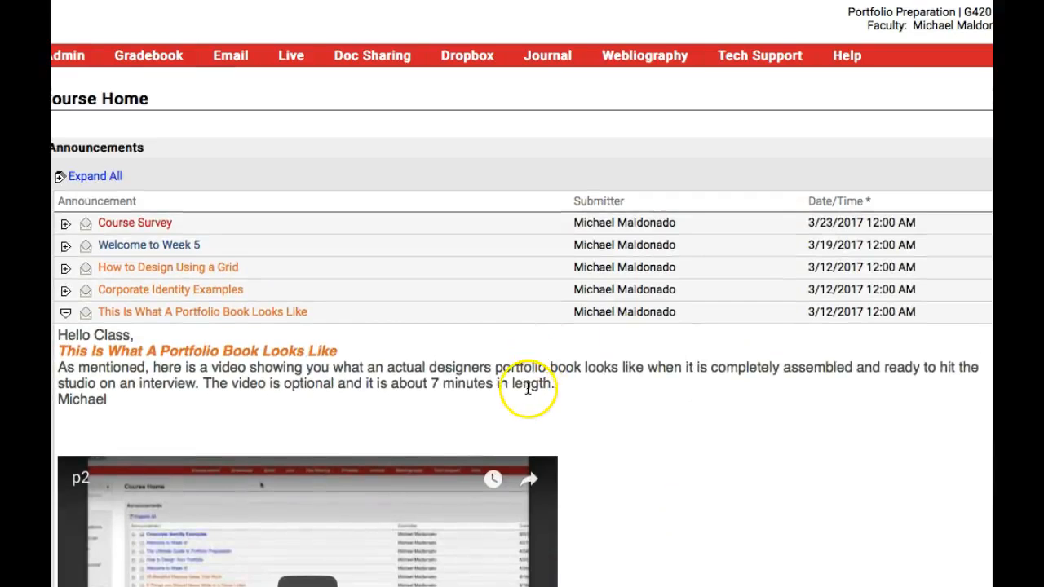
scroll(528, 389, "down", 4)
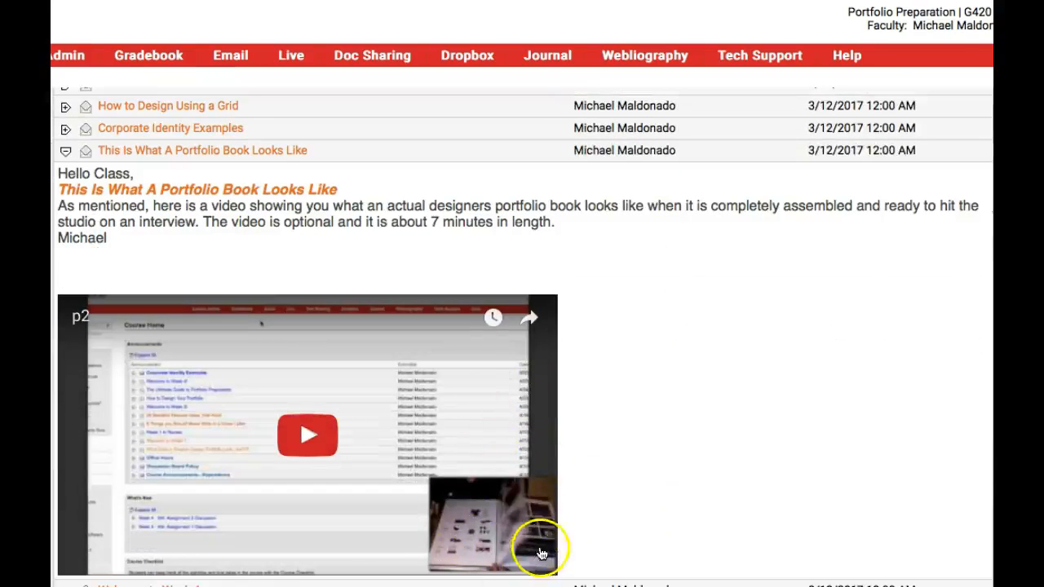
scroll(695, 443, "up", 2)
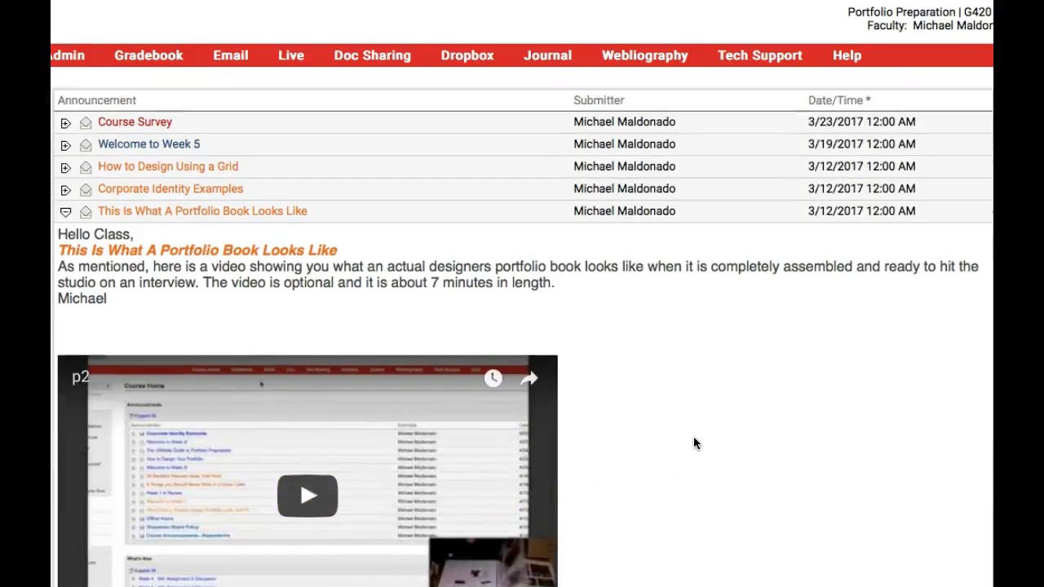
scroll(694, 443, "up", 1)
scroll(695, 443, "up", 2)
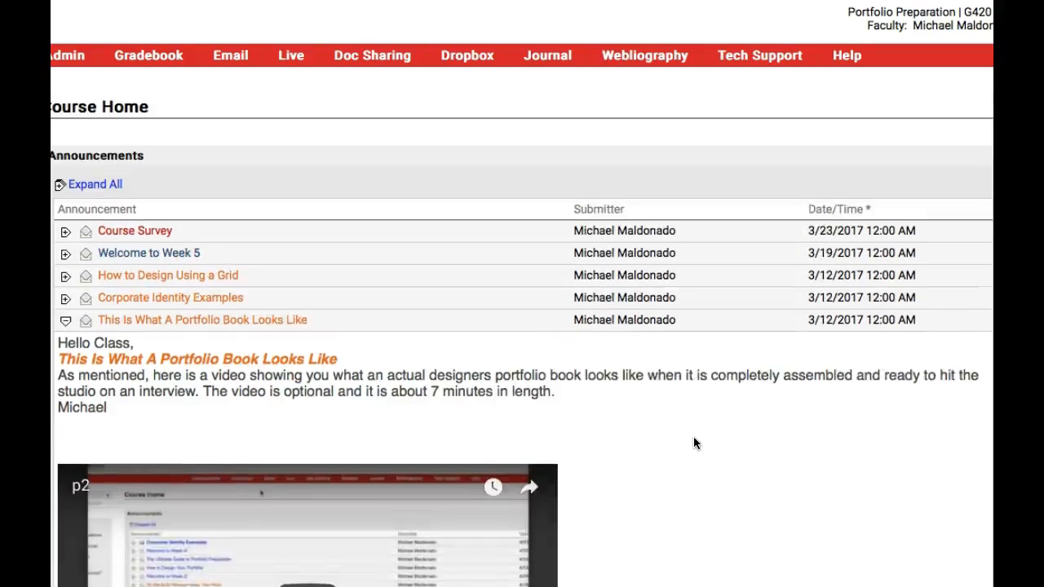
Step: Switch to the Things to Avoid window via Mission Control and continue toward Assignment 1
key("F3")
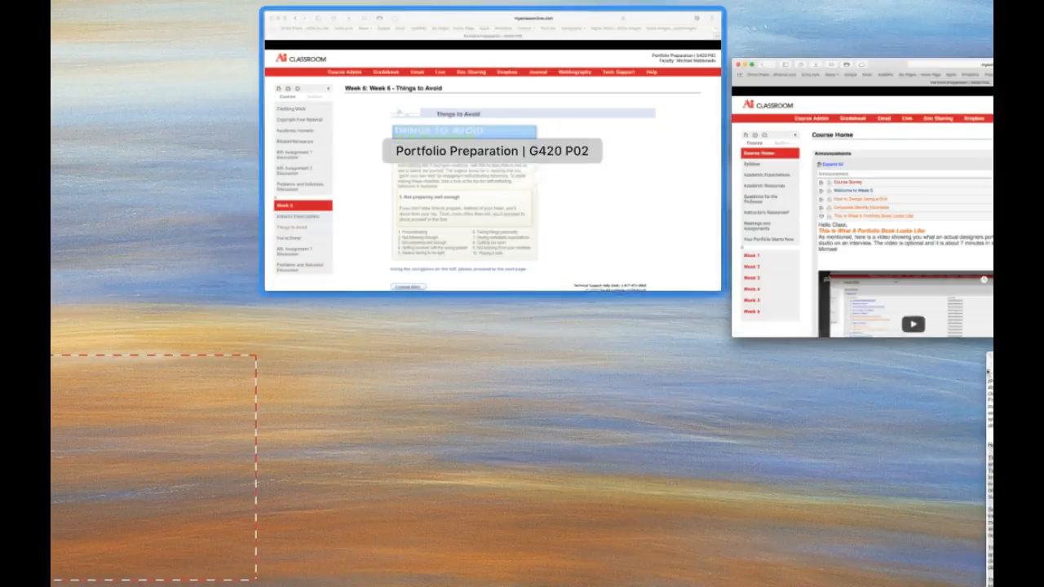
left_click(489, 163)
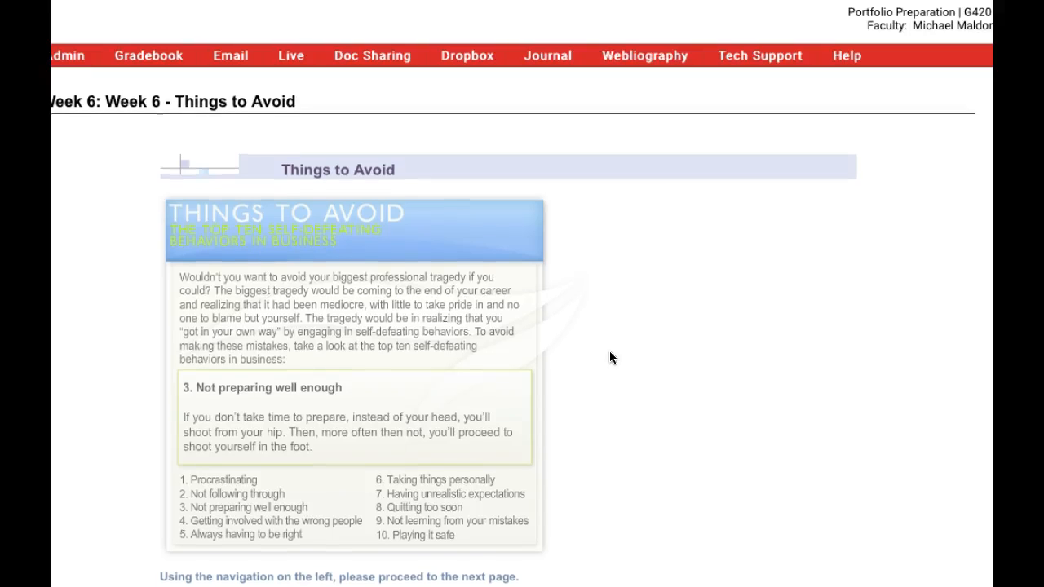
scroll(609, 351, "down", 2)
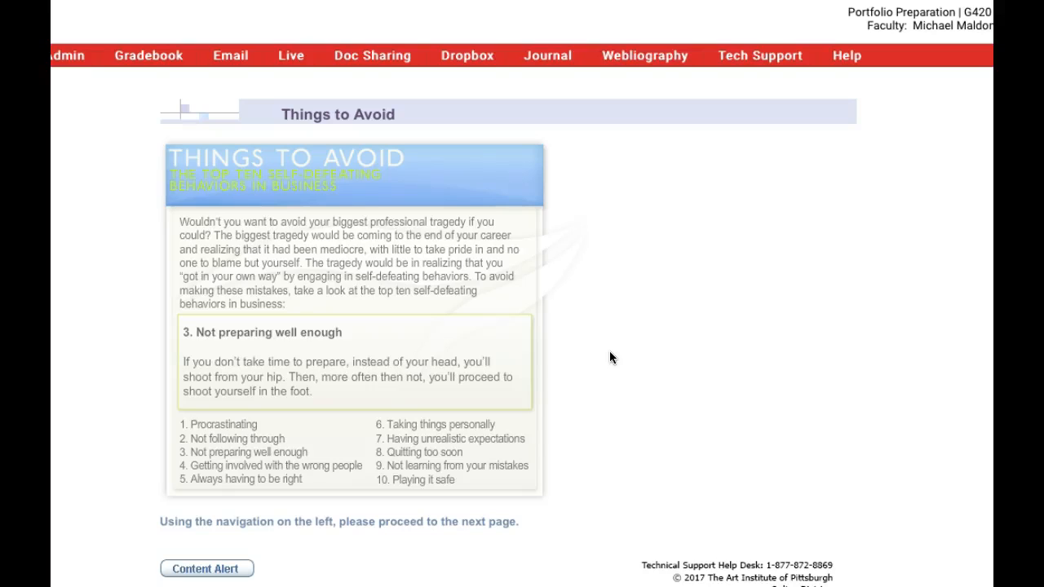
scroll(609, 351, "up", 1)
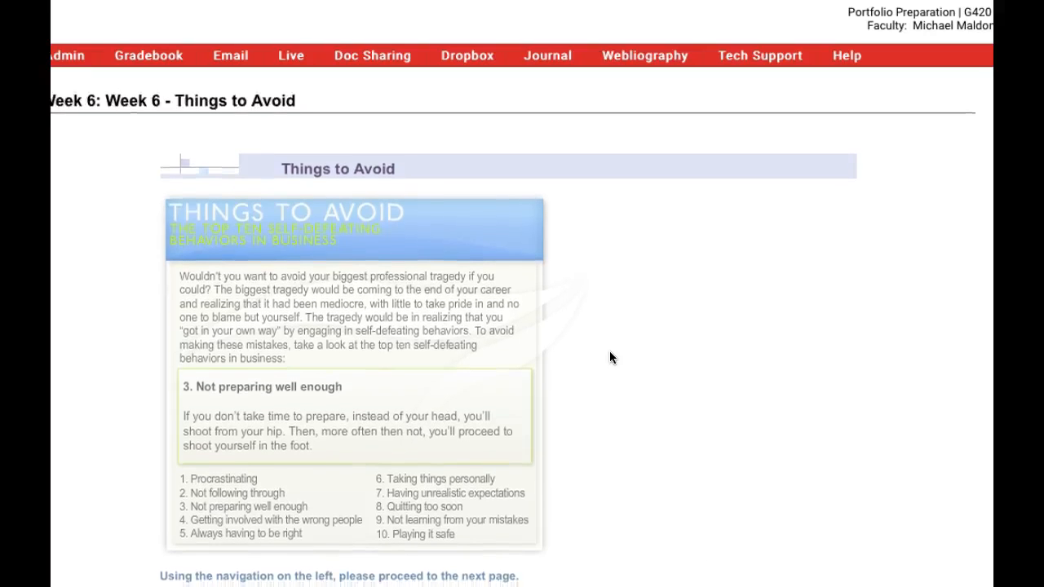
scroll(609, 350, "down", 1)
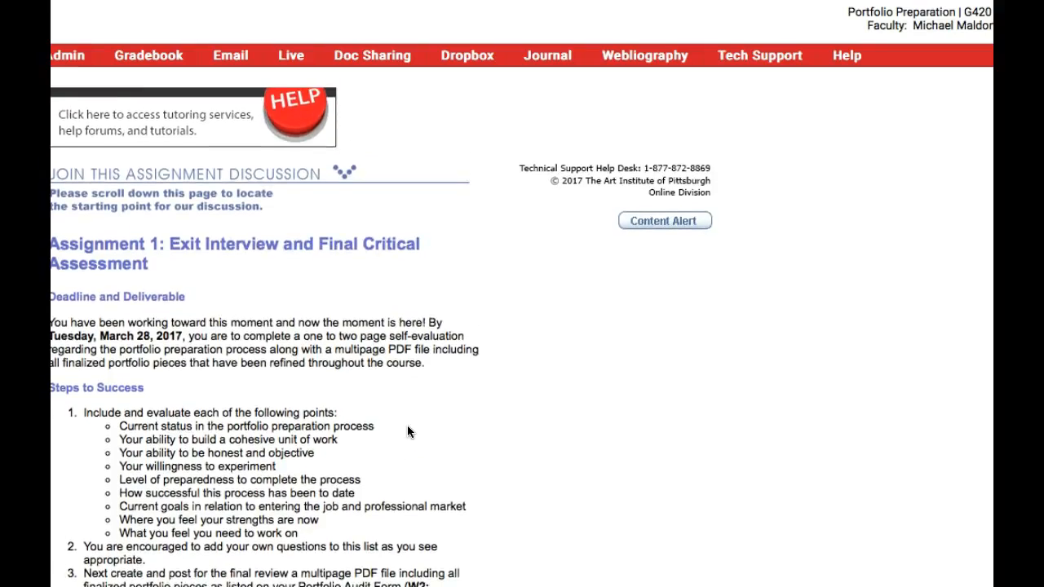
scroll(407, 431, "down", 4)
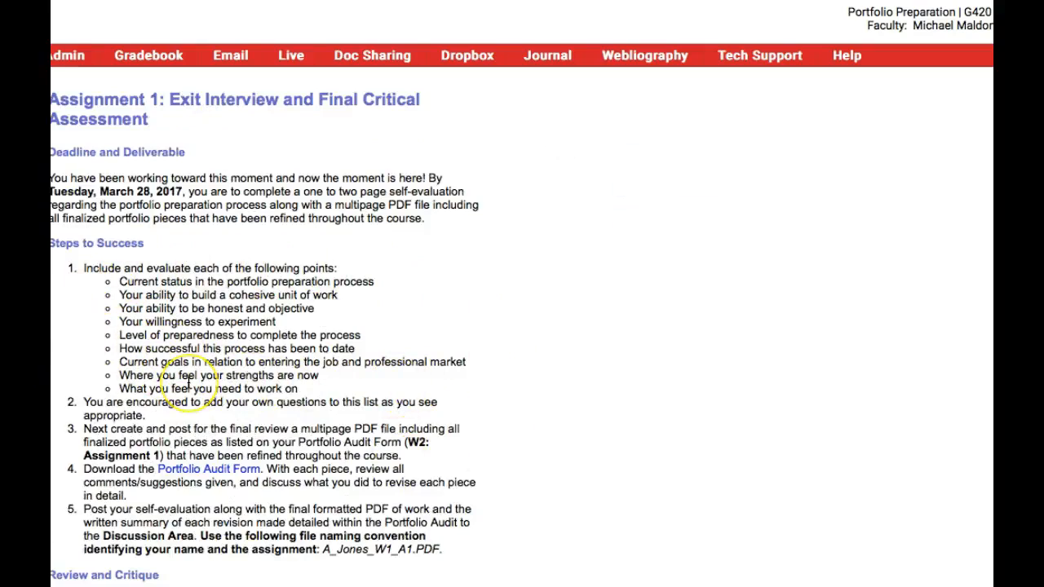
scroll(187, 380, "down", 3)
scroll(188, 381, "down", 2)
scroll(188, 381, "down", 2)
scroll(188, 381, "down", 2)
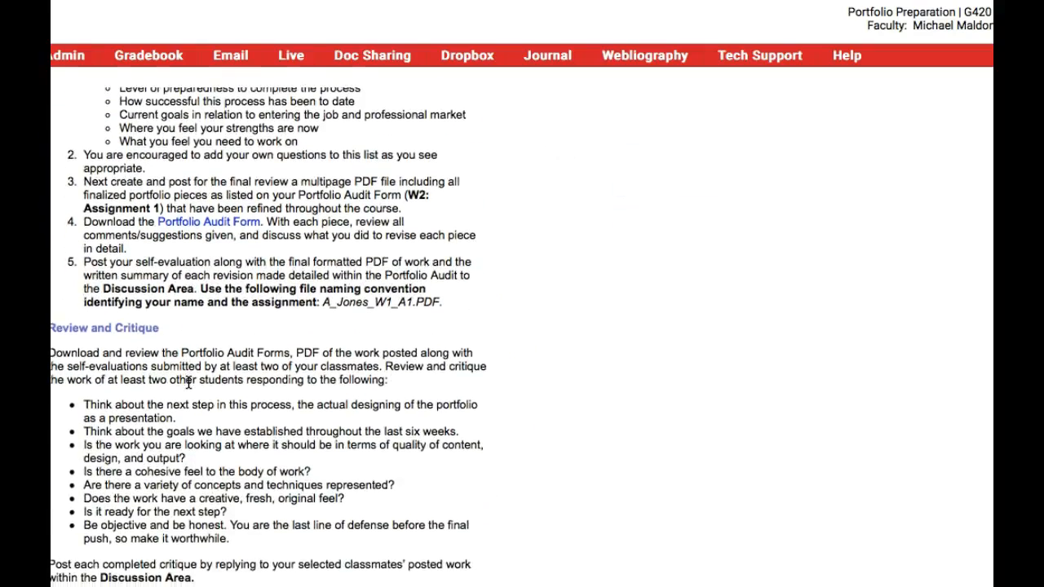
scroll(351, 440, "down", 5)
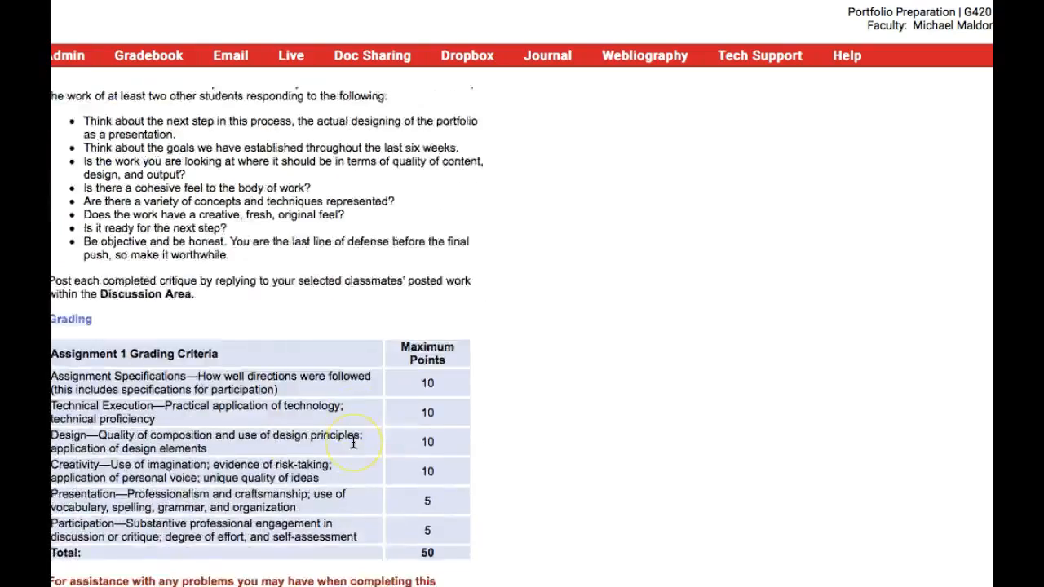
scroll(354, 442, "up", 10)
scroll(354, 442, "up", 3)
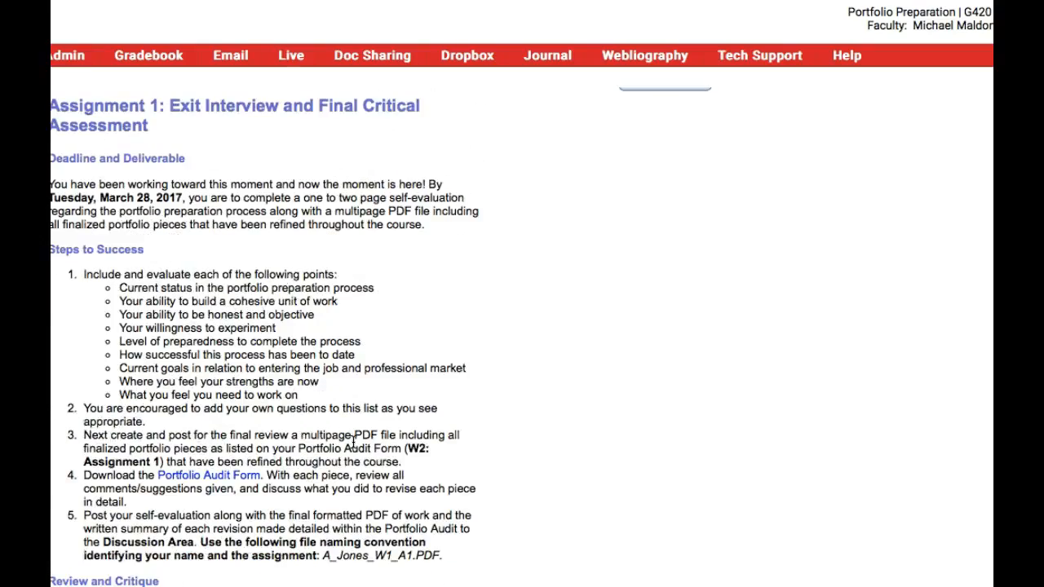
scroll(354, 442, "up", 5)
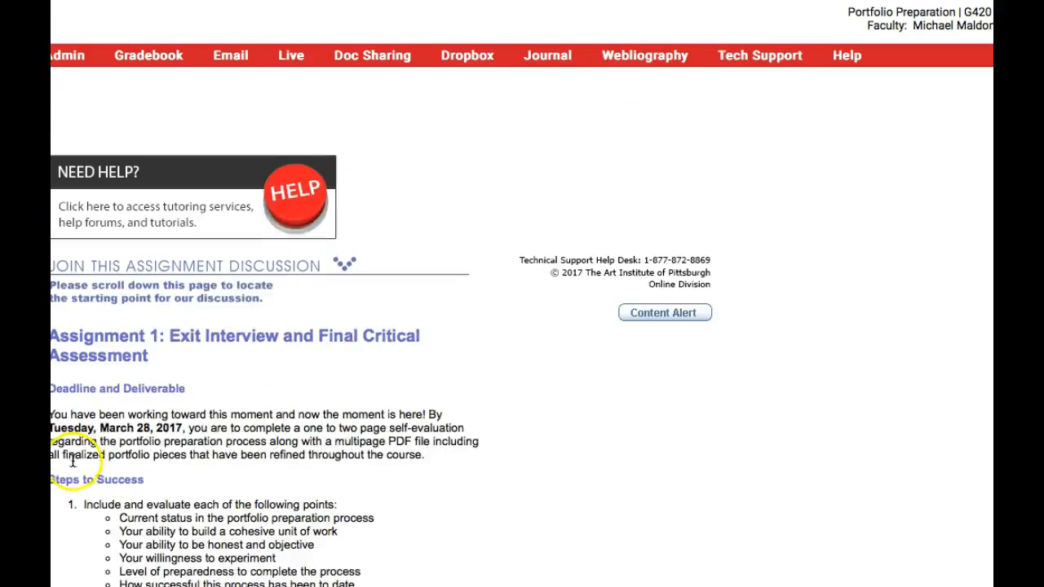
scroll(212, 449, "down", 1)
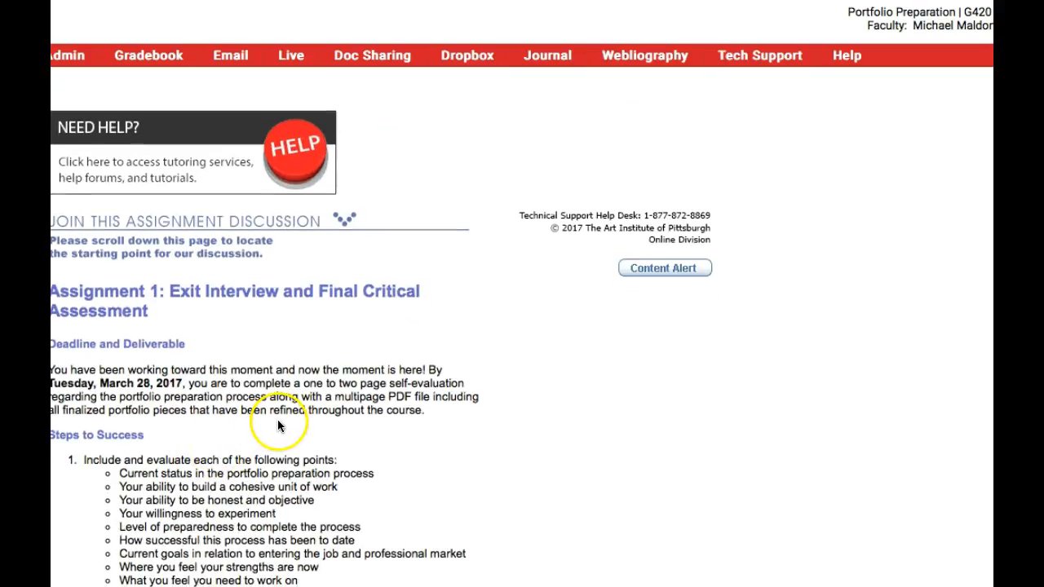
scroll(294, 408, "down", 4)
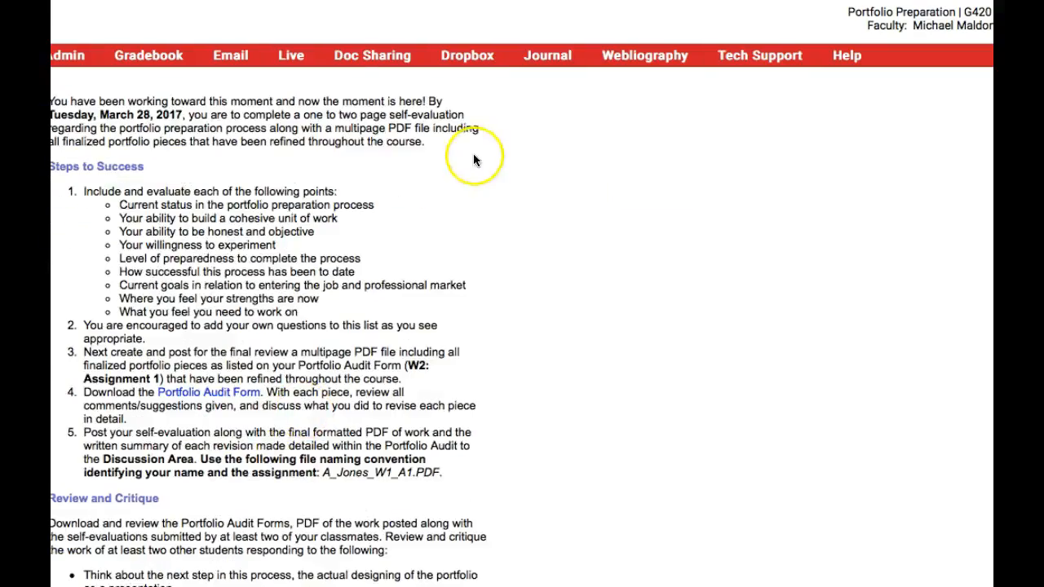
scroll(273, 110, "down", 5)
scroll(273, 110, "down", 5)
scroll(273, 110, "down", 5)
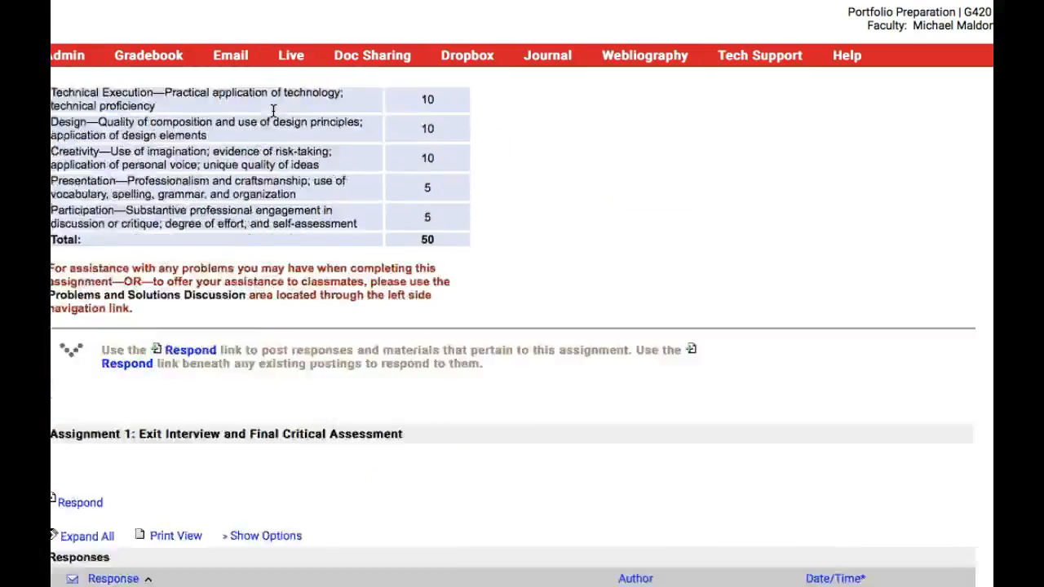
scroll(273, 110, "down", 2)
scroll(274, 110, "up", 8)
scroll(245, 187, "up", 1)
scroll(211, 227, "up", 2)
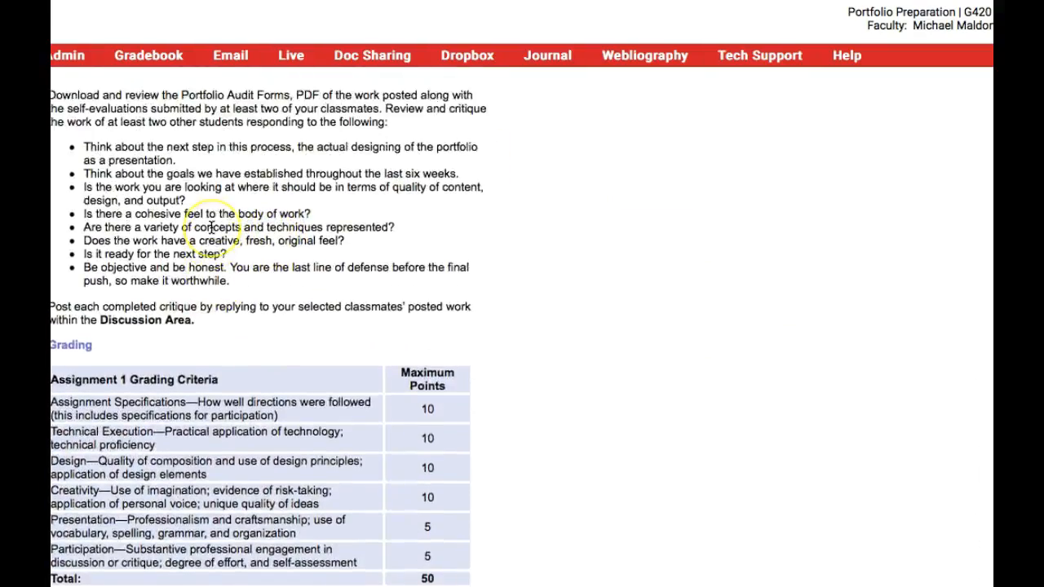
scroll(210, 227, "up", 2)
scroll(211, 226, "up", 1)
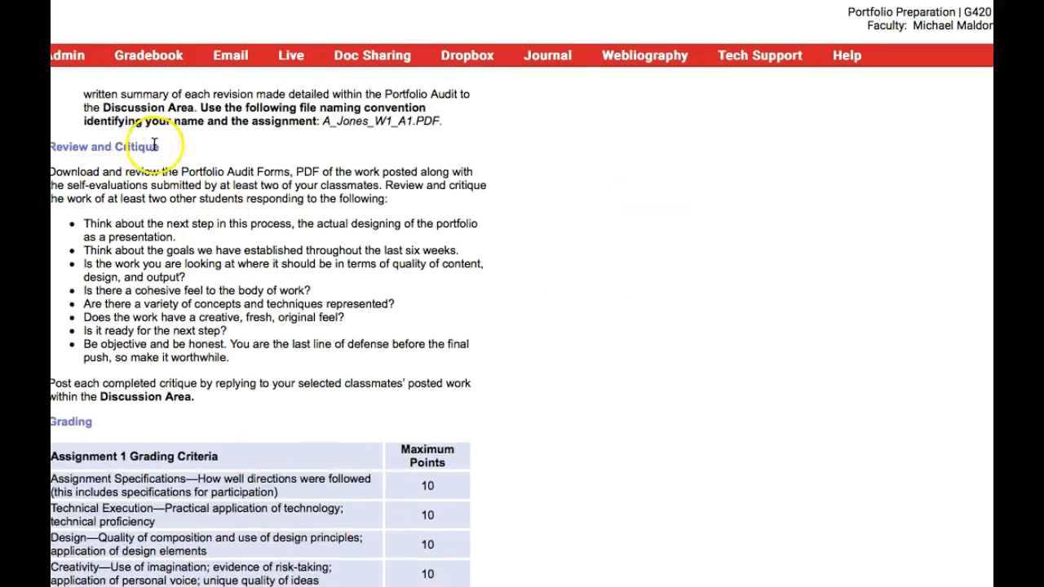
mouse_move(433, 205)
left_mouse_down()
mouse_move(263, 207)
mouse_move(82, 90)
left_mouse_up()
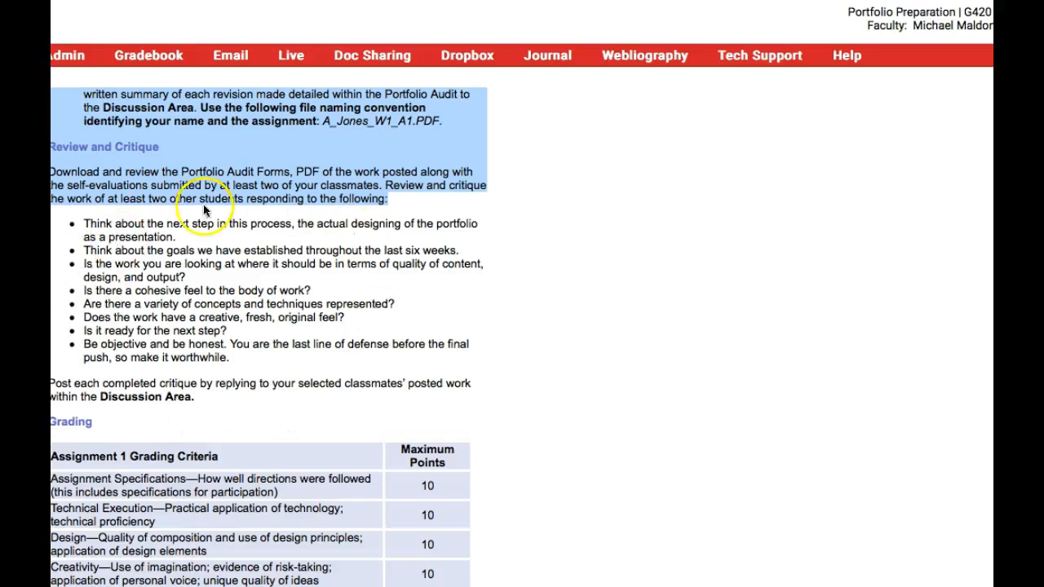
left_click(759, 284)
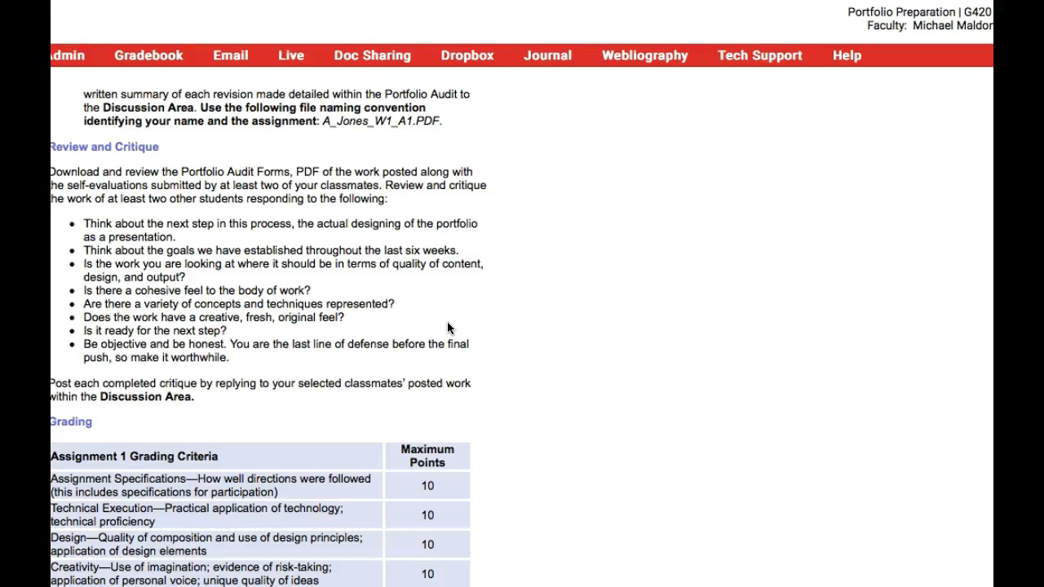
scroll(447, 328, "down", 2)
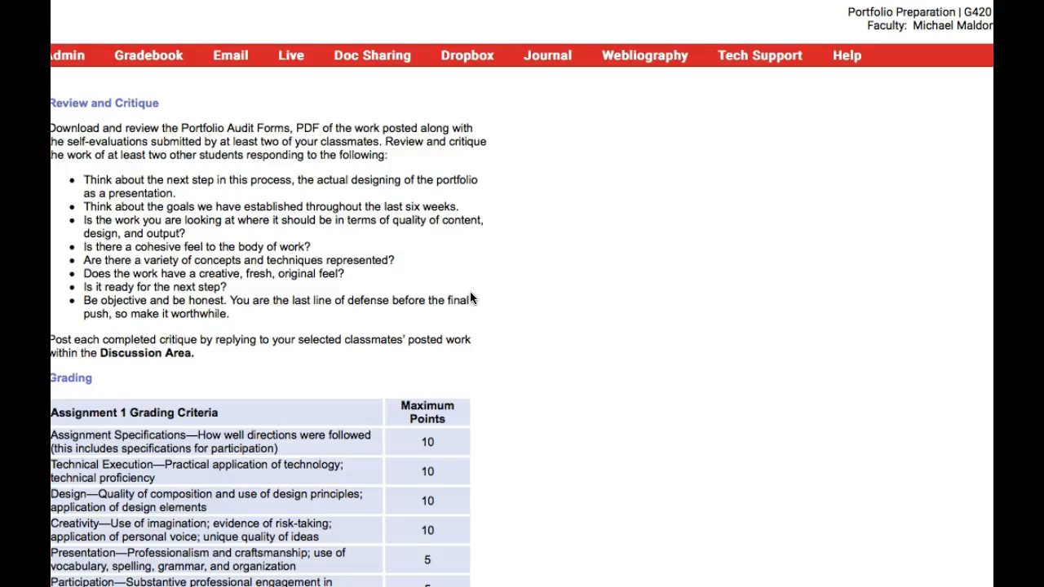
scroll(557, 302, "down", 3)
scroll(558, 301, "down", 5)
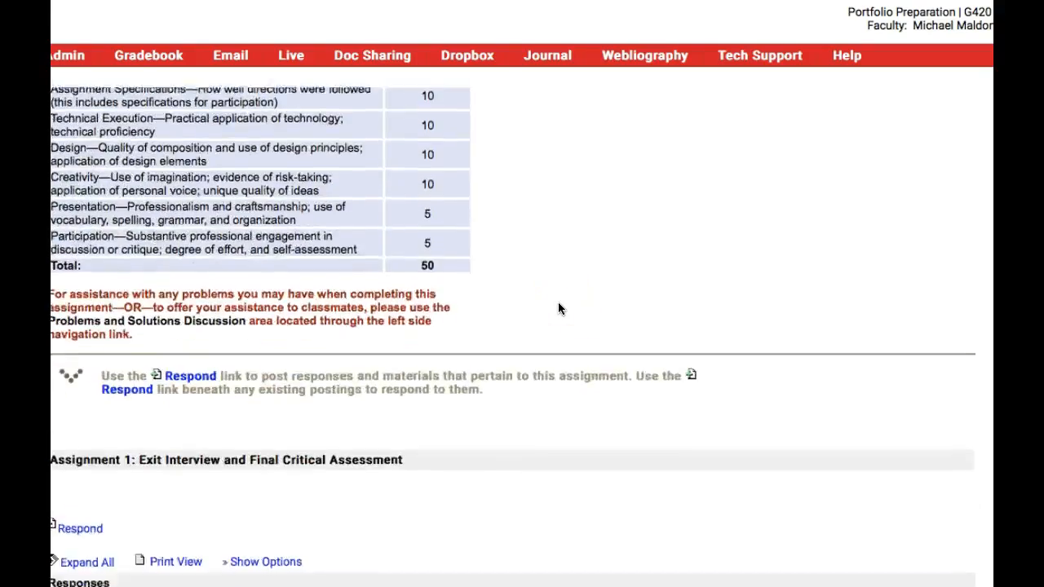
scroll(558, 302, "down", 3)
scroll(558, 301, "down", 2)
scroll(557, 303, "up", 5)
scroll(557, 303, "up", 5)
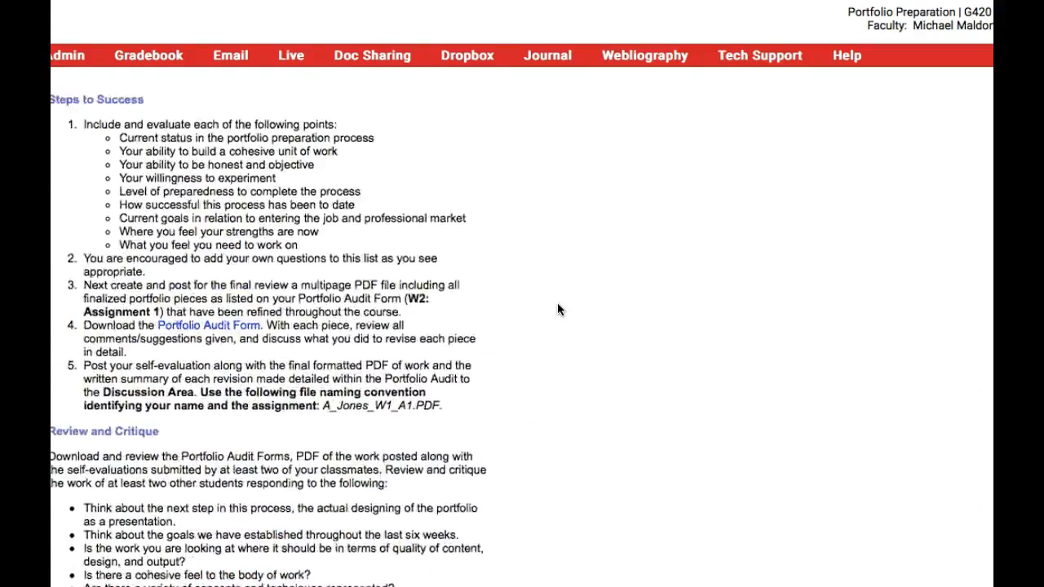
scroll(557, 303, "up", 5)
scroll(556, 303, "down", 2)
scroll(557, 302, "down", 4)
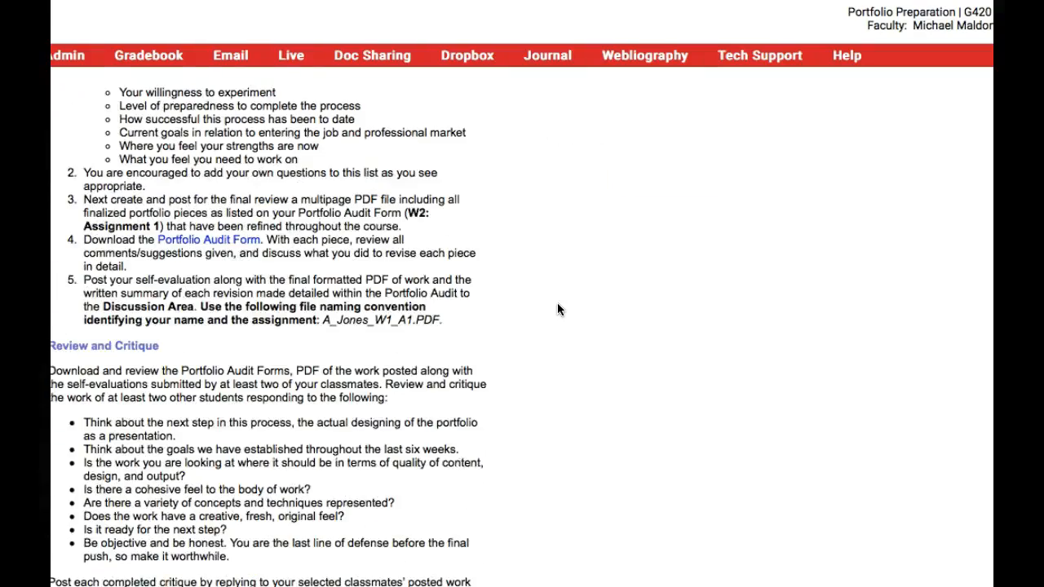
scroll(557, 302, "down", 3)
scroll(557, 302, "down", 5)
scroll(557, 302, "down", 2)
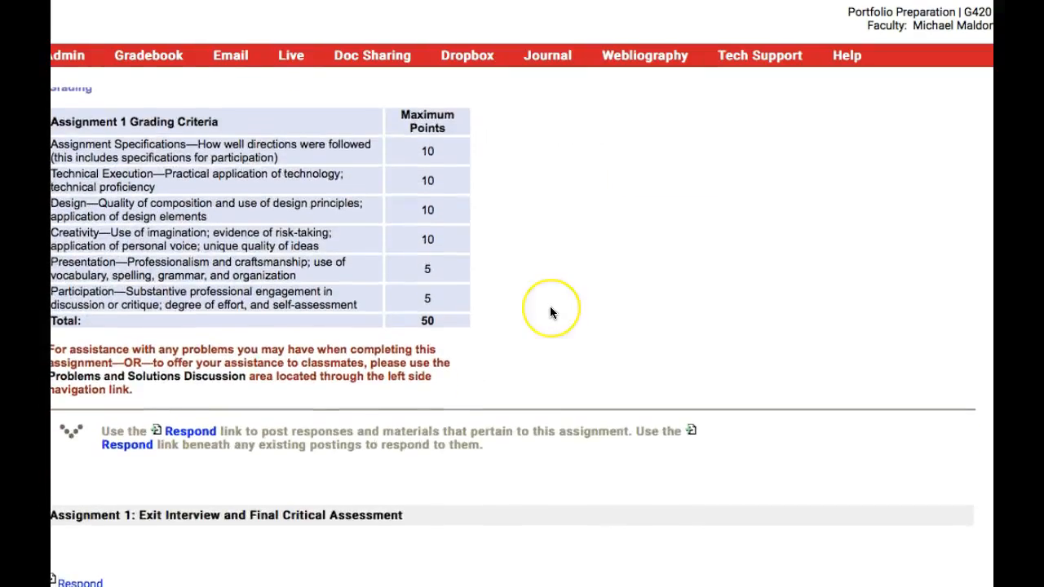
scroll(549, 306, "up", 5)
scroll(549, 305, "up", 2)
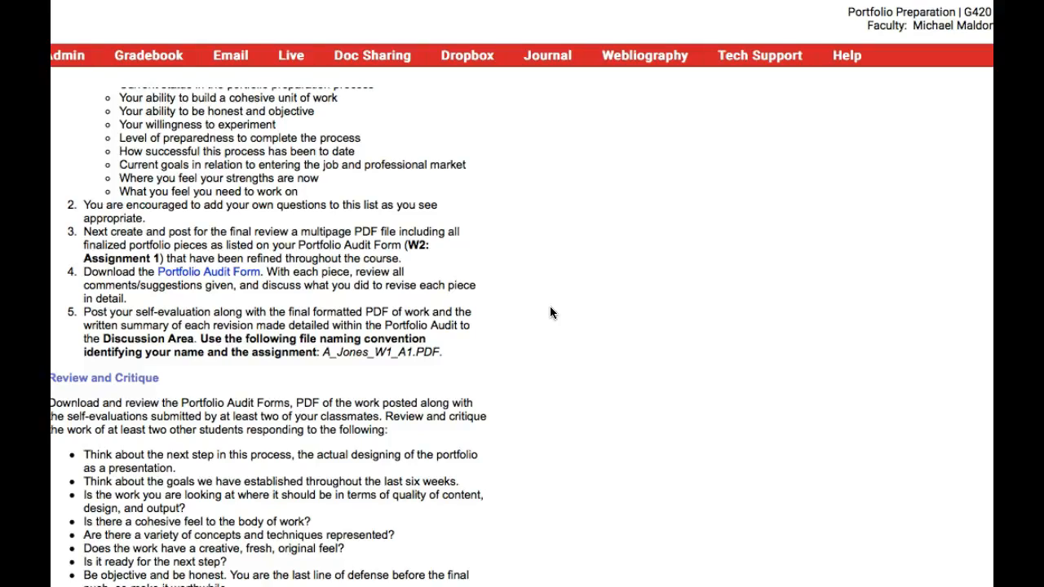
scroll(550, 306, "up", 10)
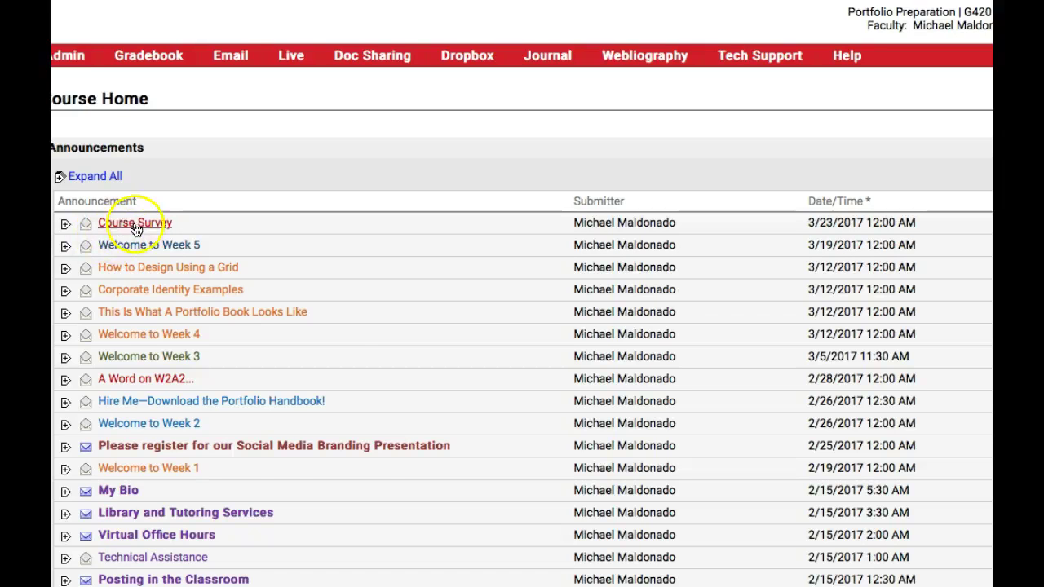
Step: Expand the Course Survey announcement and point to its survey URL
left_click(135, 222)
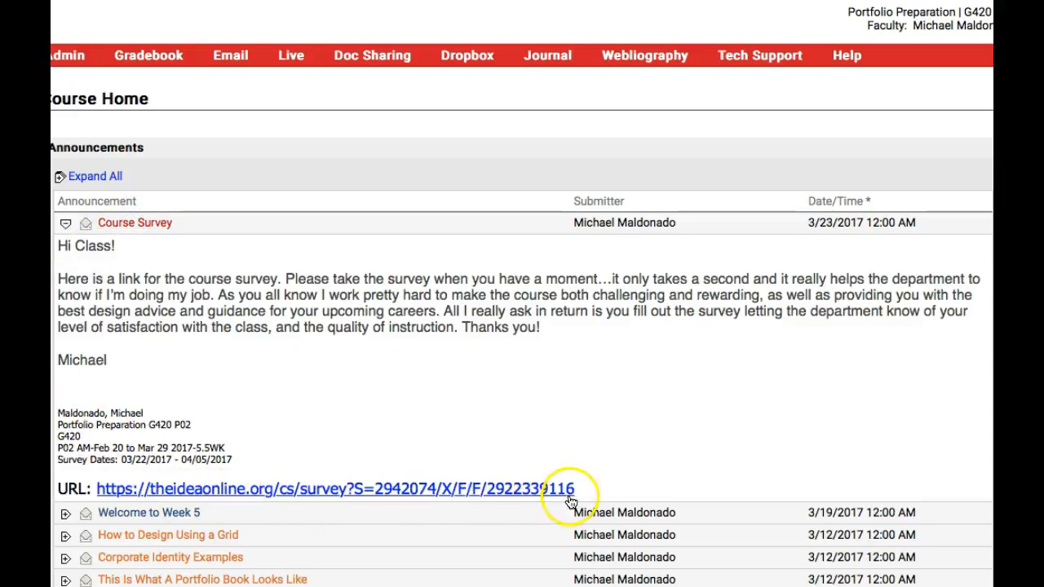
left_click(483, 496)
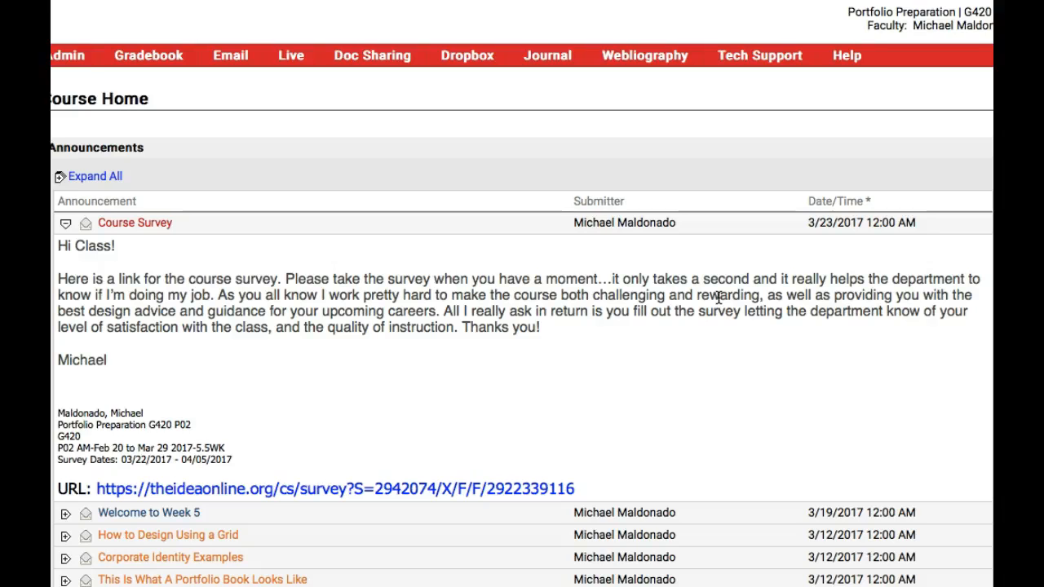
scroll(850, 432, "down", 5)
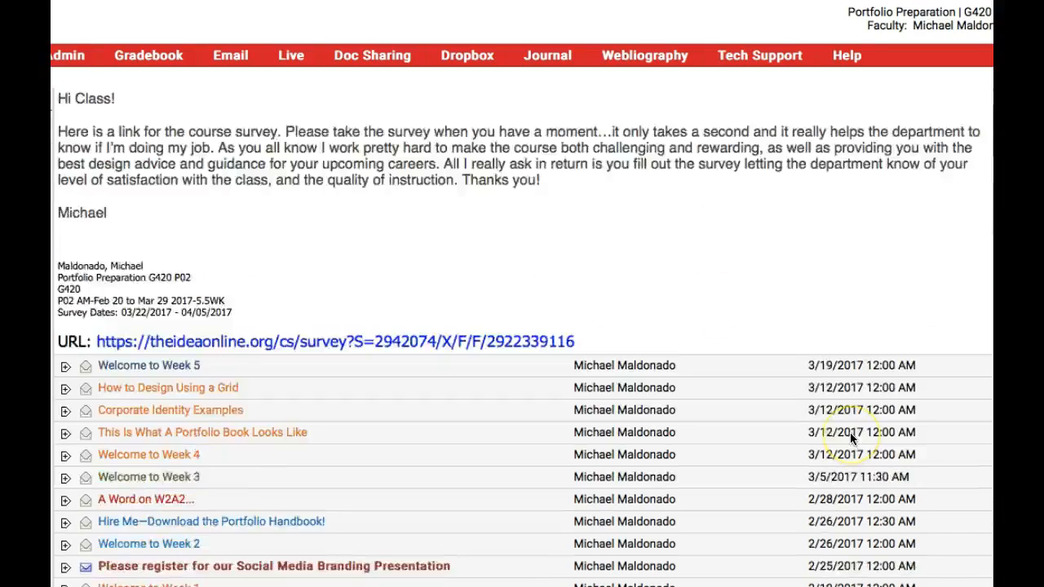
scroll(850, 432, "down", 3)
scroll(849, 433, "up", 2)
scroll(849, 432, "up", 6)
scroll(850, 439, "up", 1)
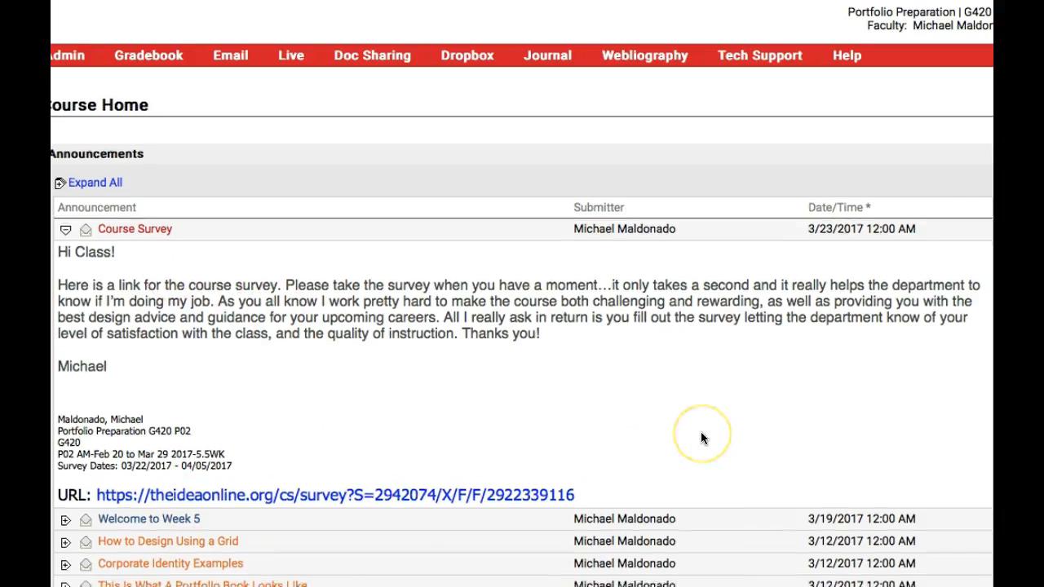
scroll(700, 432, "down", 10)
scroll(700, 431, "up", 1)
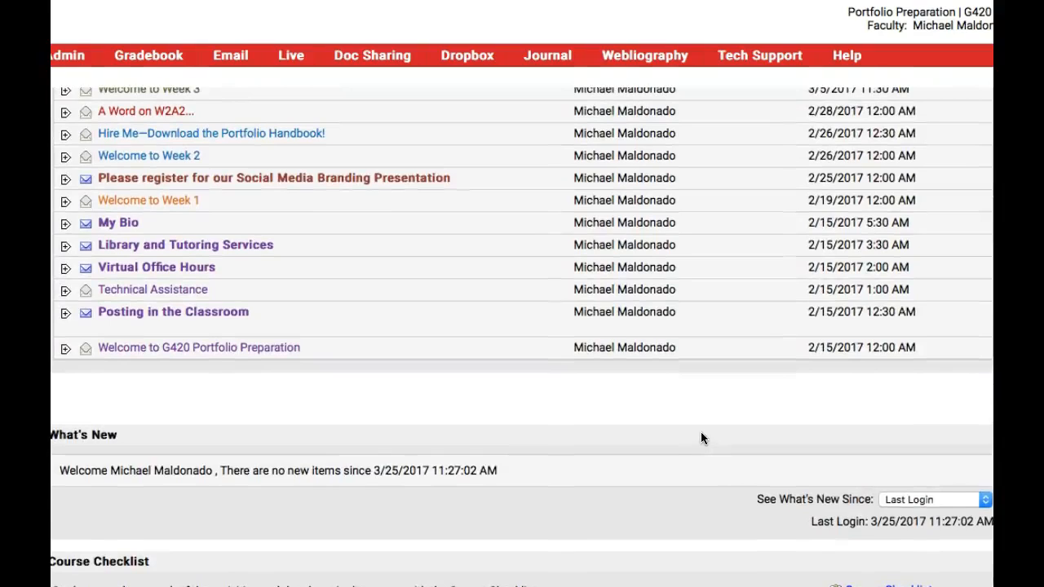